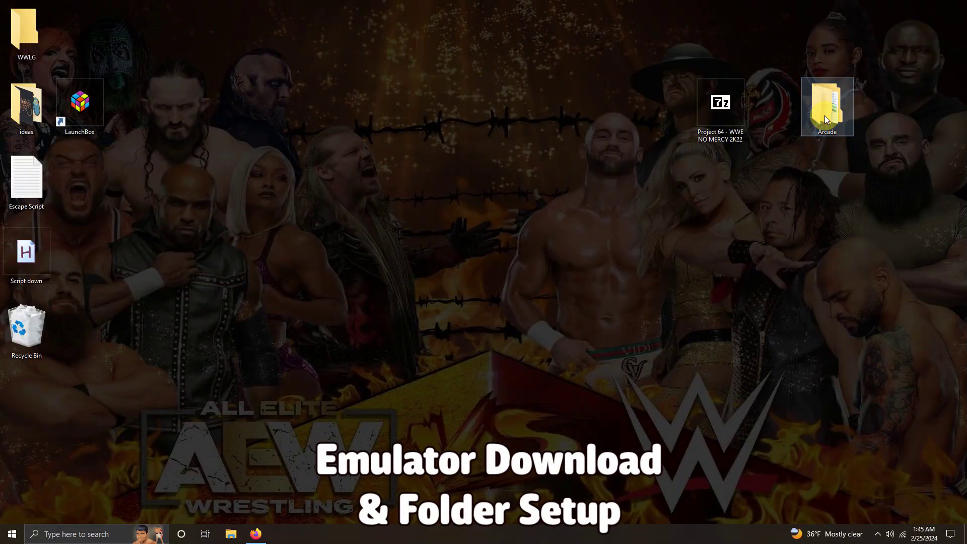
Open the Arcade folder on the desktop and download Project 64 - WWE NO MERCY 2K22.zip from Google Drive.
{"action": "double_click", "coordinate": [824, 116]}
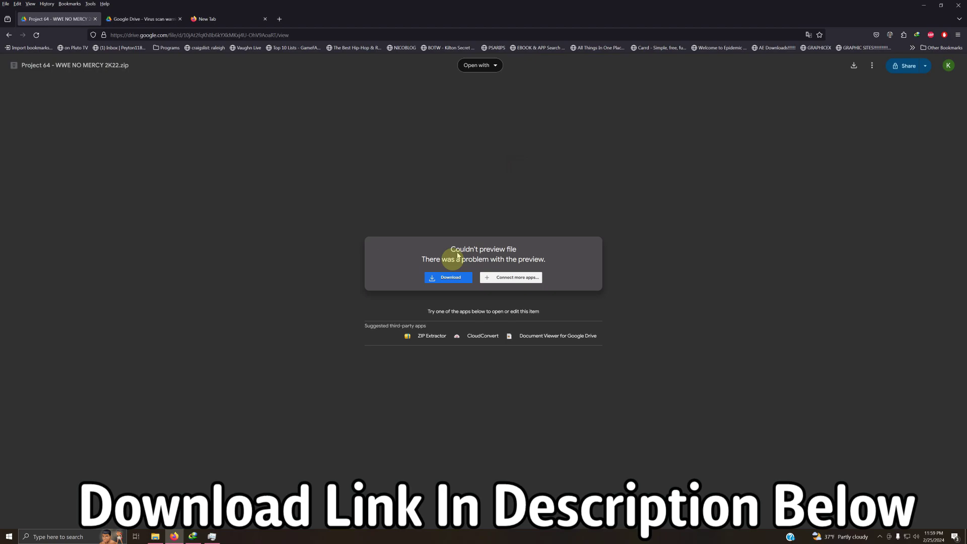
{"action": "left_click", "coordinate": [449, 278]}
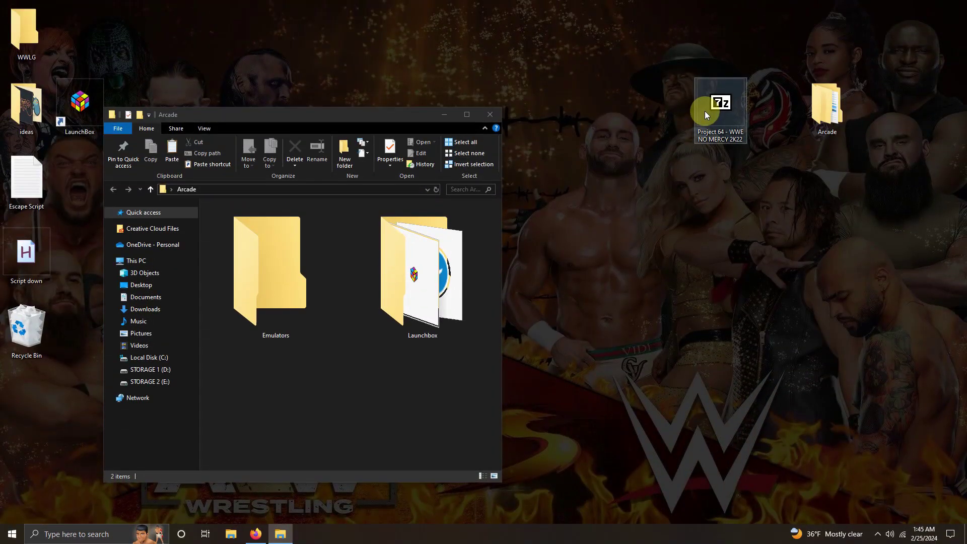
Extract the Project 64 - WWE NO MERCY 2K22 archive from the desktop into Arcade's Emulators folder.
{"action": "left_click", "coordinate": [706, 111]}
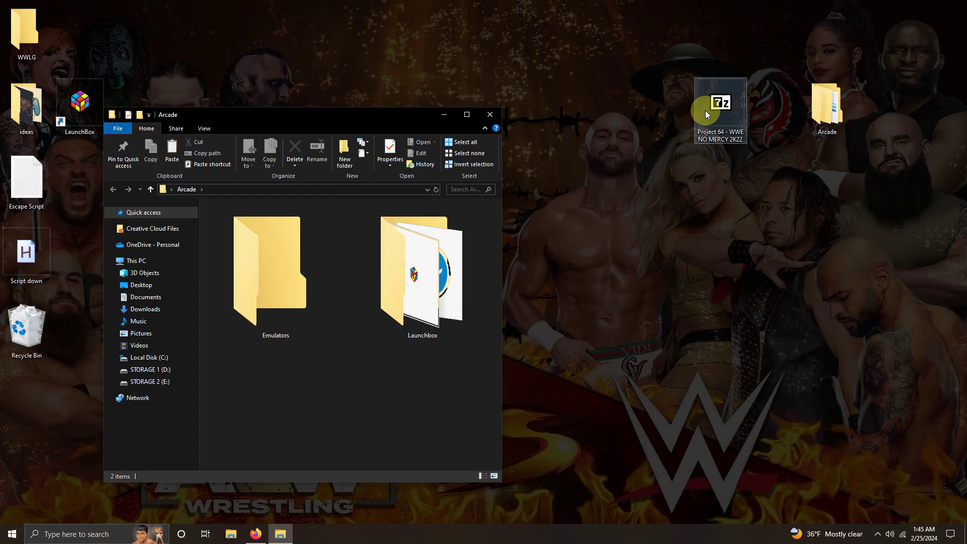
{"action": "left_click_drag", "start_coordinate": [705, 112], "coordinate": [277, 267]}
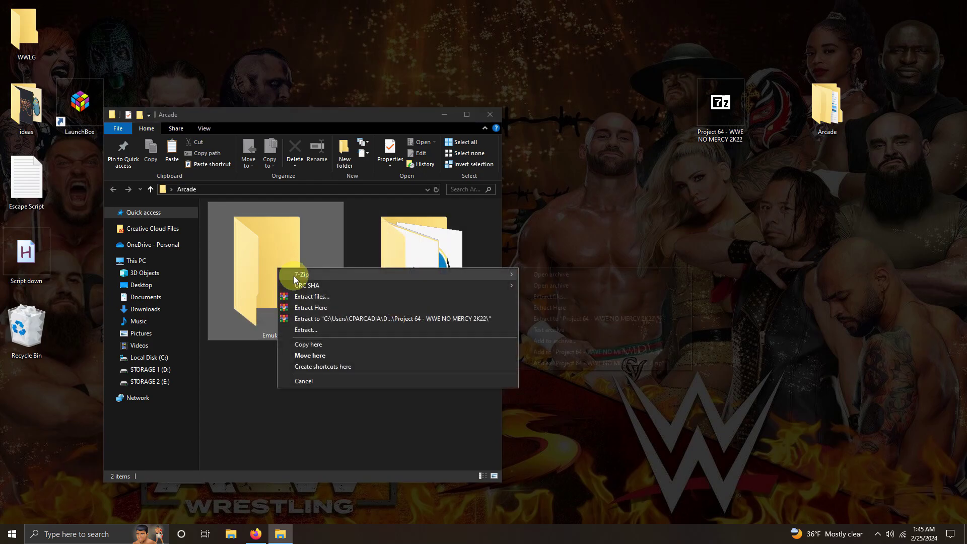
{"action": "left_click", "coordinate": [492, 307]}
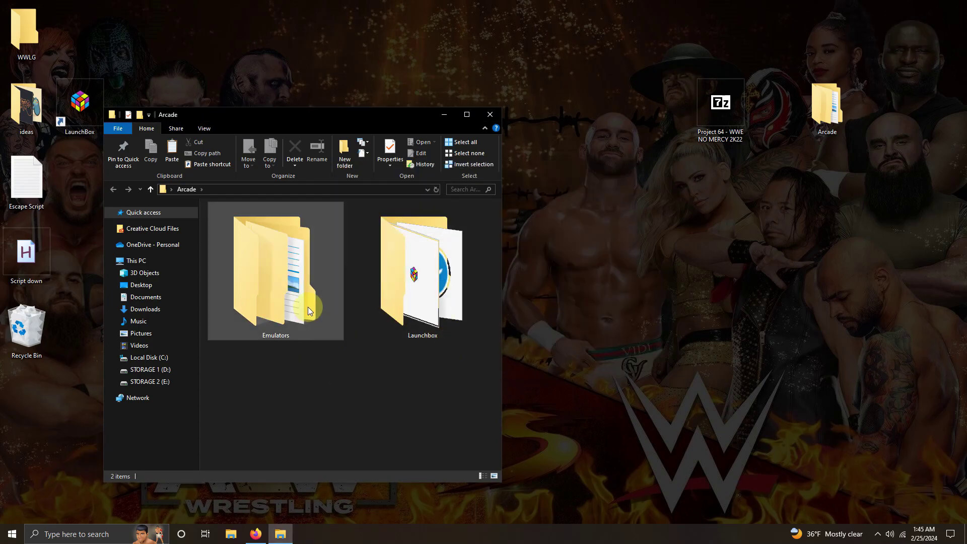
Launch the Project64 application from the extracted emulator folder inside Emulators and move its window toward the middle of the desktop.
{"action": "double_click", "coordinate": [307, 307]}
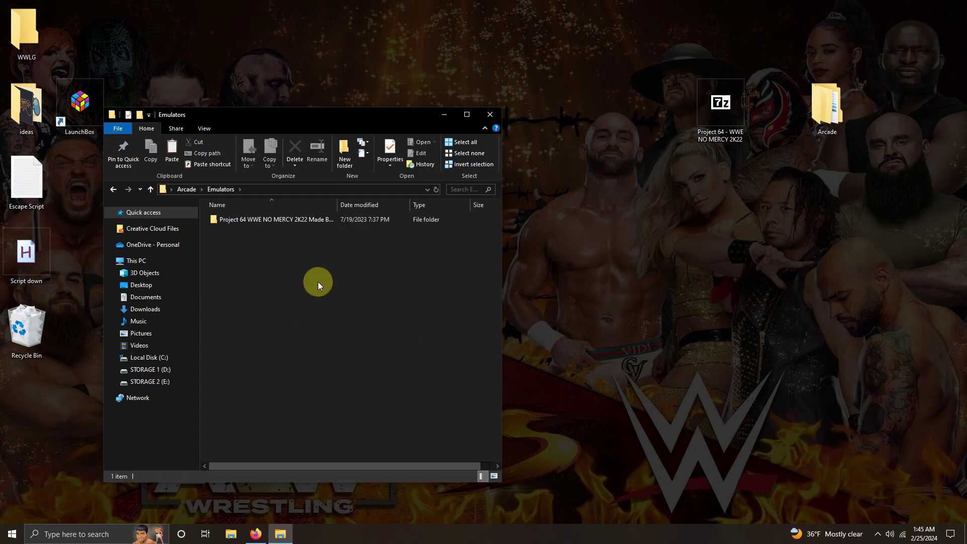
{"action": "double_click", "coordinate": [296, 219]}
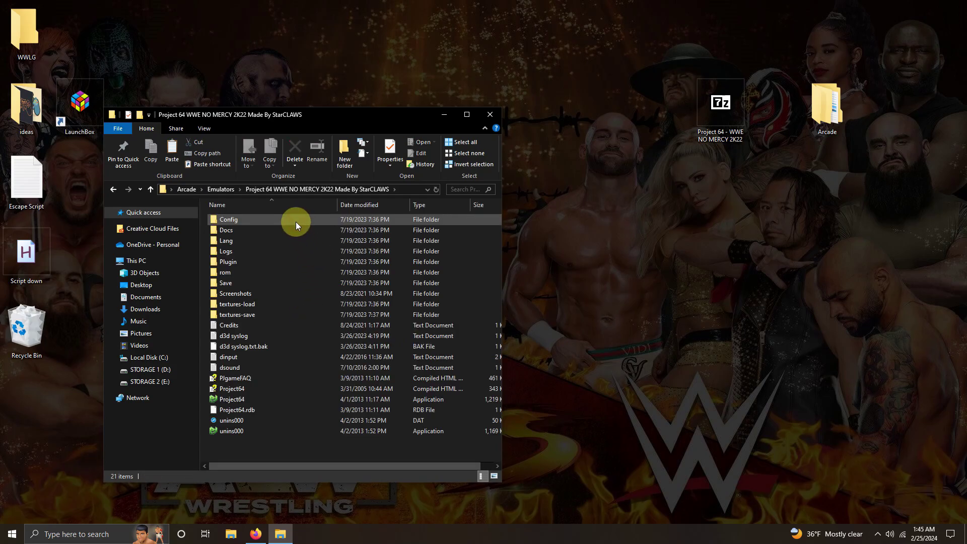
{"action": "left_click", "coordinate": [237, 402]}
{"action": "double_click", "coordinate": [237, 402]}
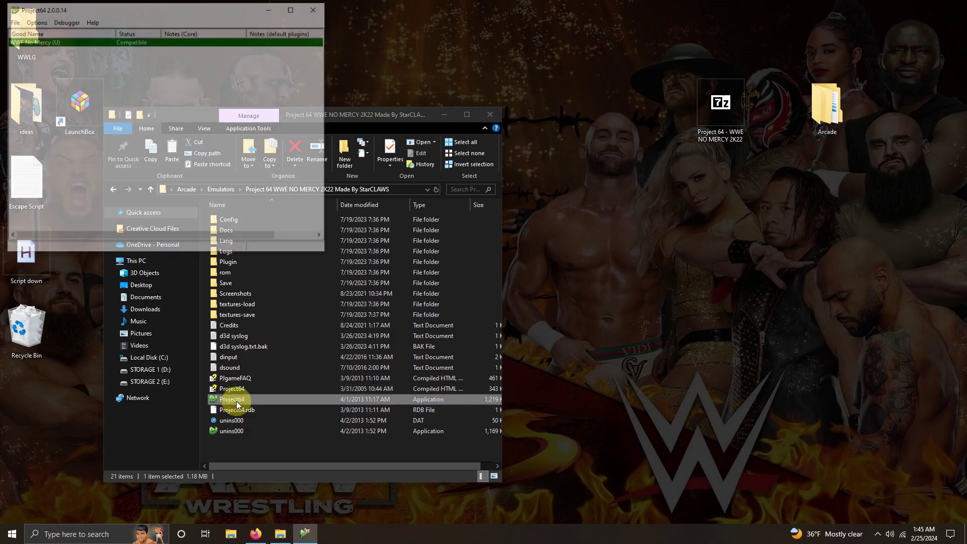
{"action": "left_click", "coordinate": [206, 8]}
{"action": "left_click_drag", "start_coordinate": [248, 24], "coordinate": [529, 141]}
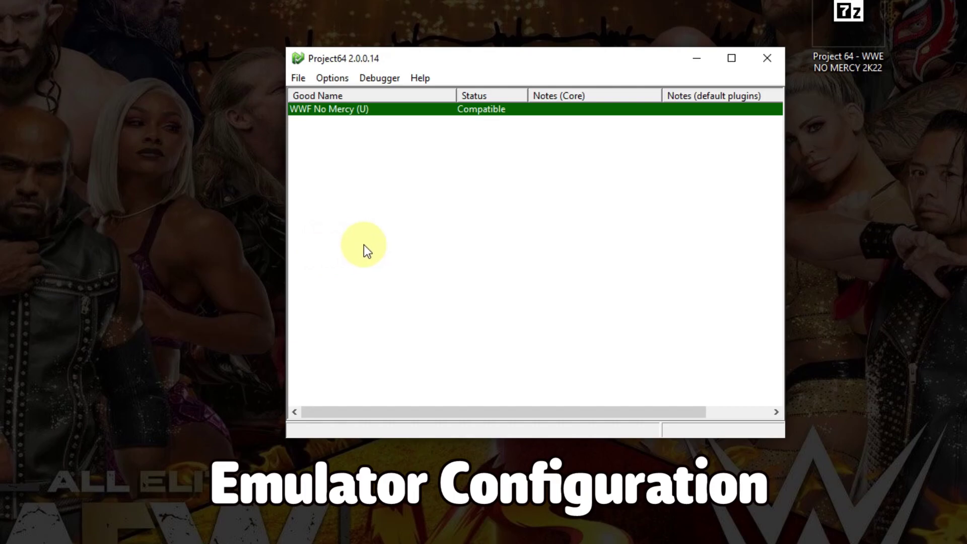
Set the ROM directory to the rom folder inside Desktop > Arcade > Emulators > Project 64 WWE NO MERCY 2K22.
{"action": "left_click", "coordinate": [296, 77]}
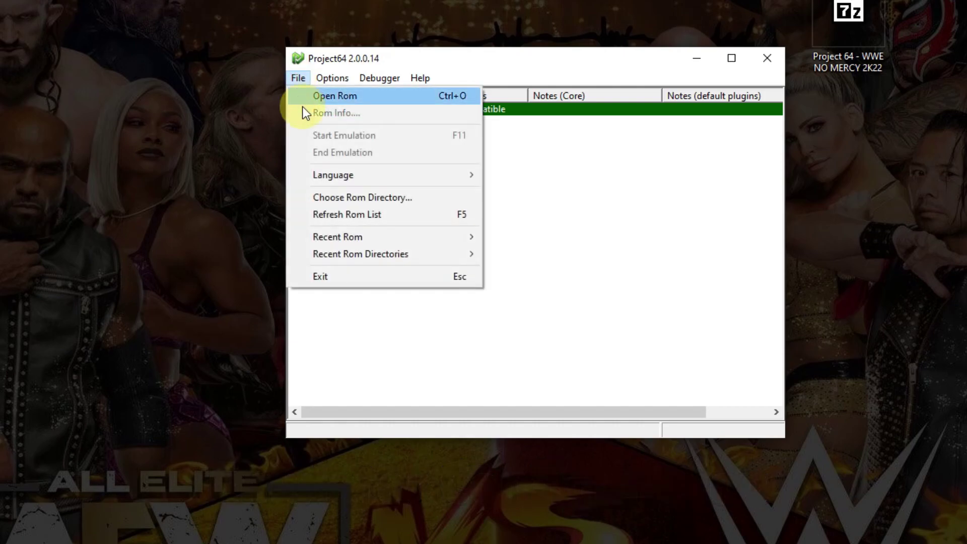
{"action": "left_click", "coordinate": [320, 197]}
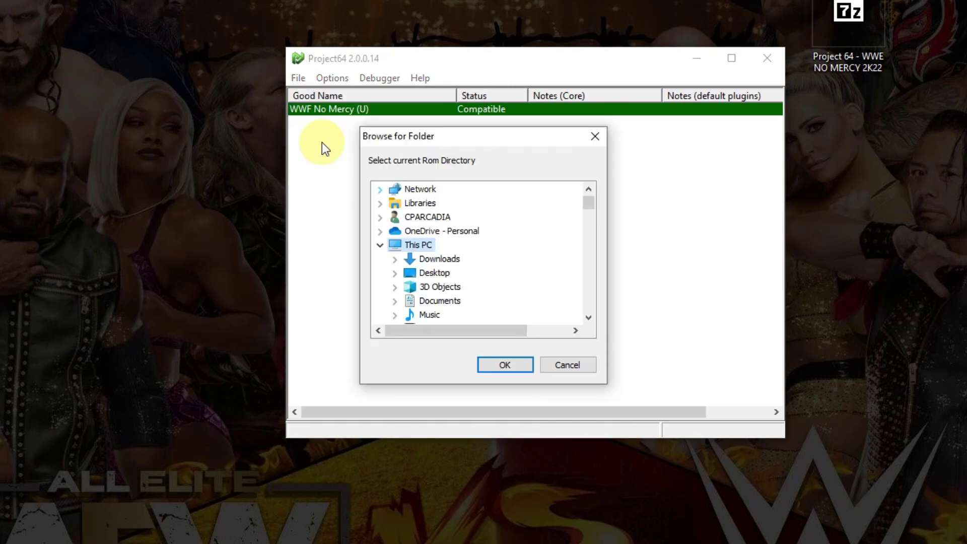
{"action": "double_click", "coordinate": [434, 272]}
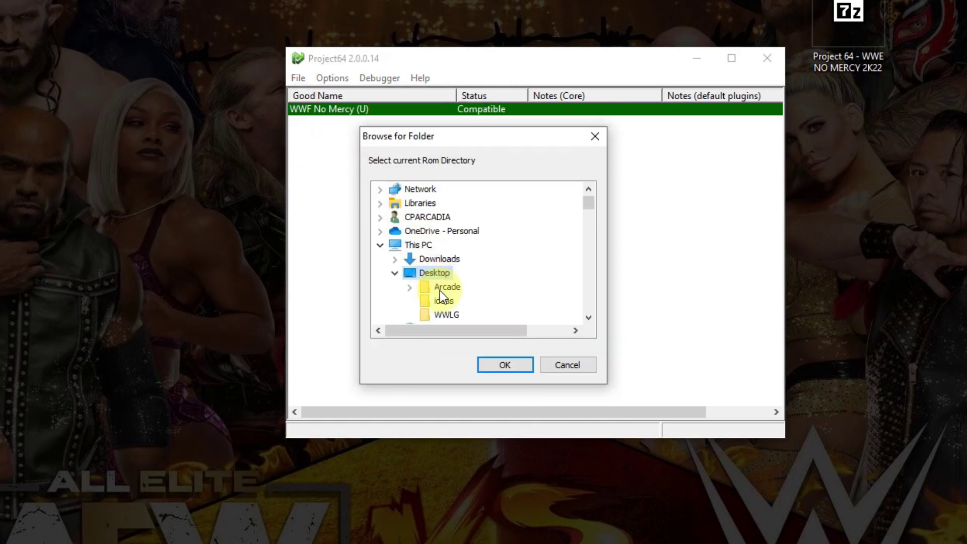
{"action": "double_click", "coordinate": [440, 289]}
{"action": "double_click", "coordinate": [448, 298]}
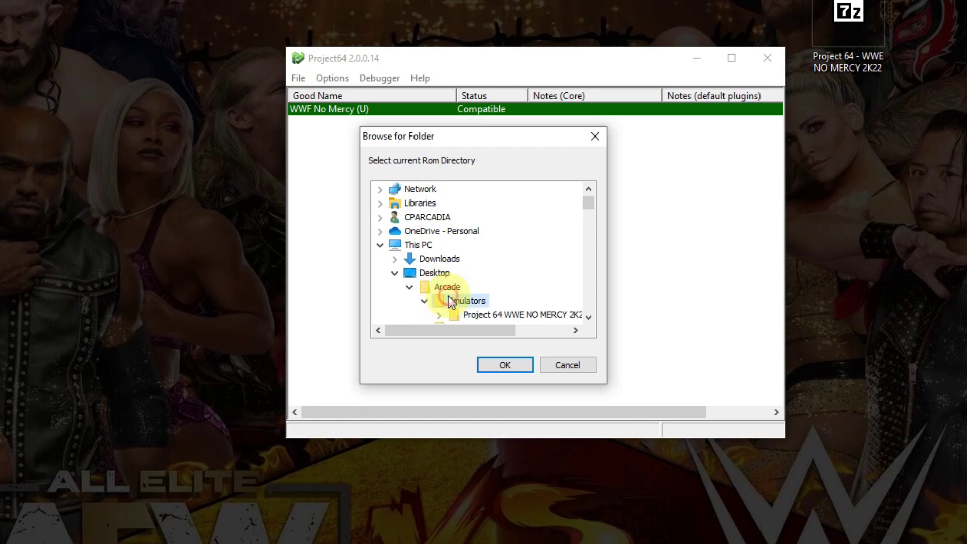
{"action": "double_click", "coordinate": [488, 312]}
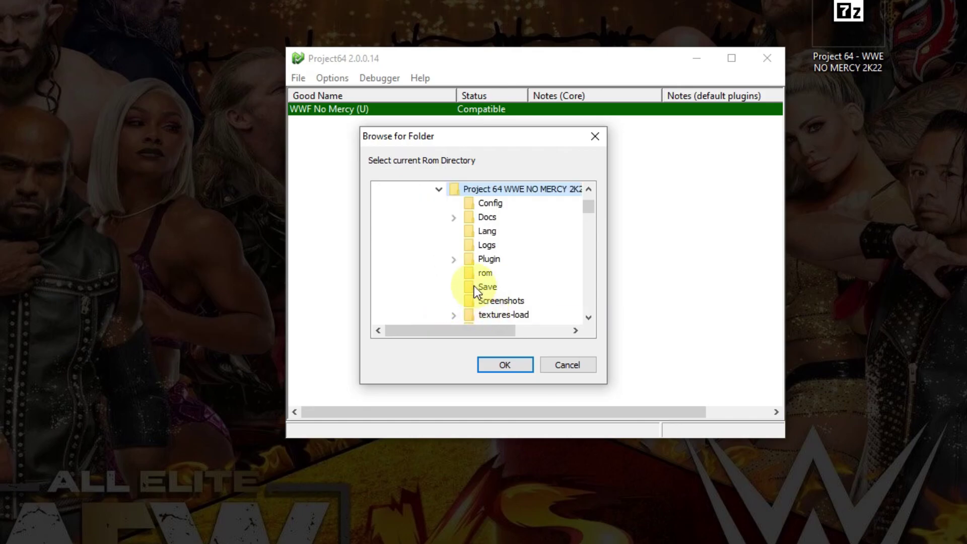
{"action": "left_click", "coordinate": [488, 273]}
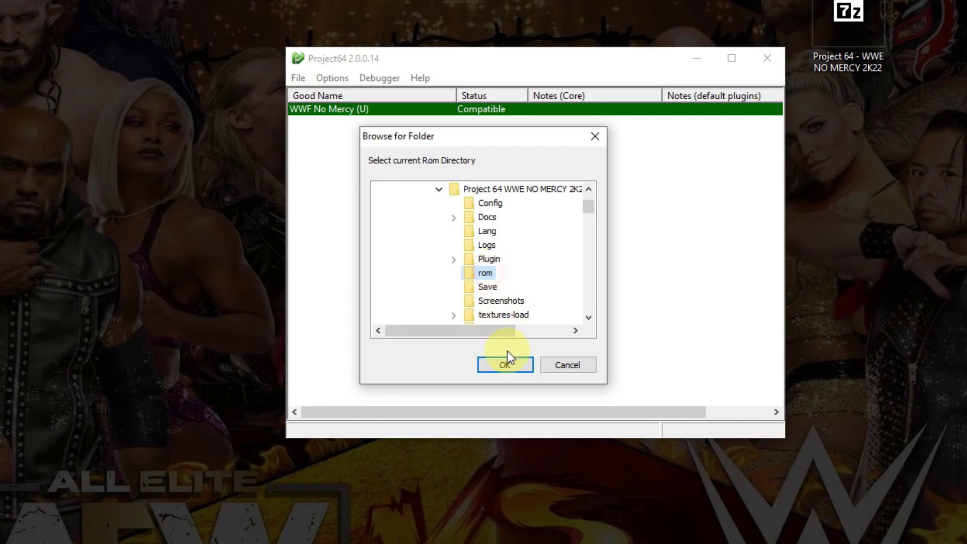
{"action": "left_click", "coordinate": [505, 366]}
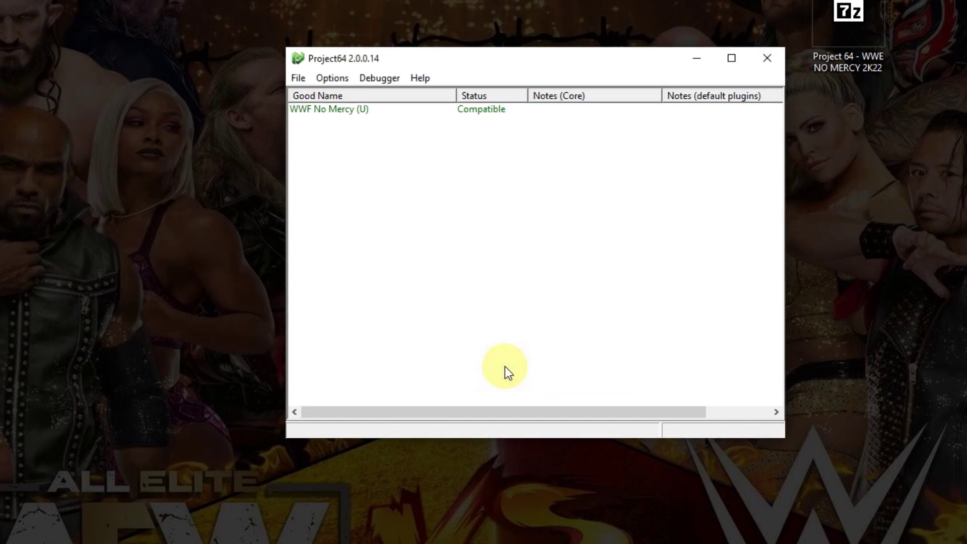
In the emulator's directory settings, set the Plugin Directory to the Plugin folder inside the Project 64 folder under Desktop > Arcade > Emulators.
{"action": "left_click", "coordinate": [334, 78]}
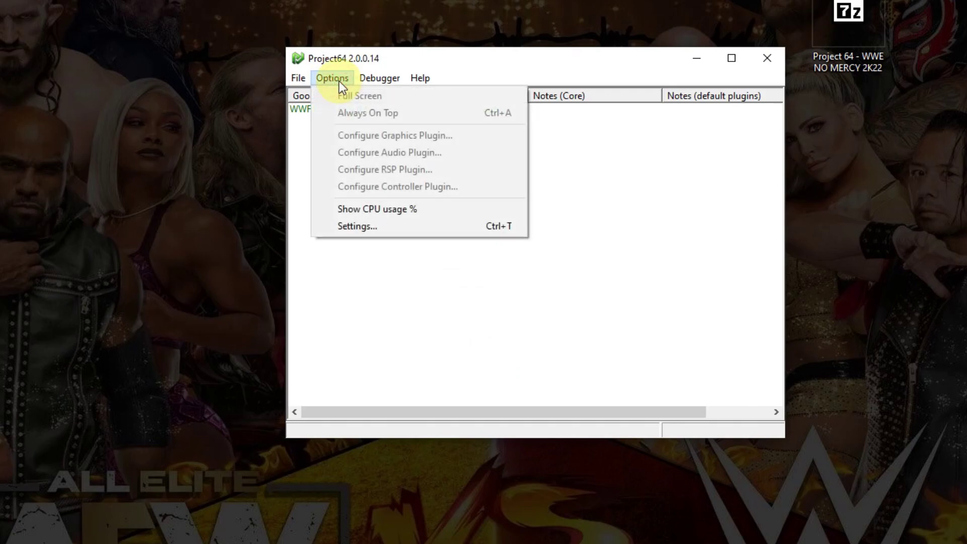
{"action": "left_click", "coordinate": [360, 226]}
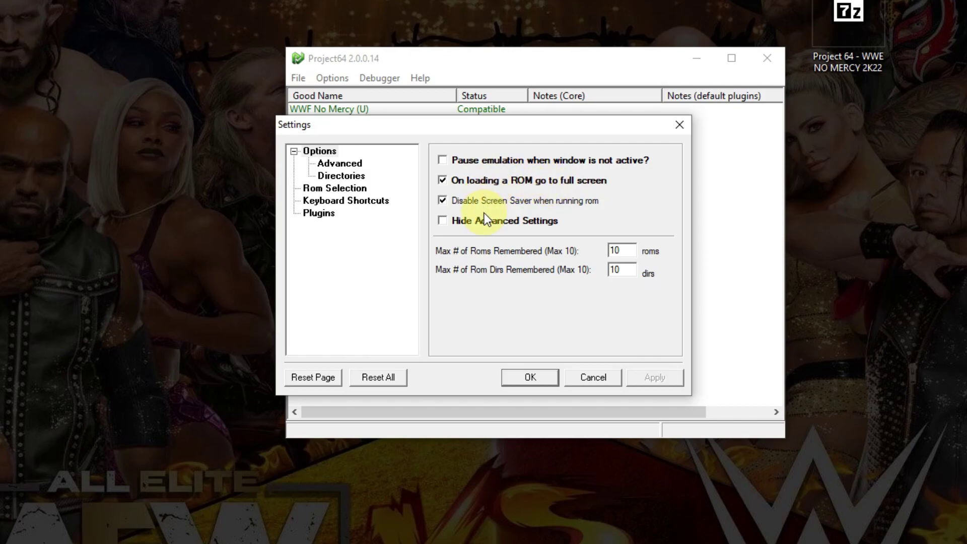
{"action": "left_click", "coordinate": [343, 177]}
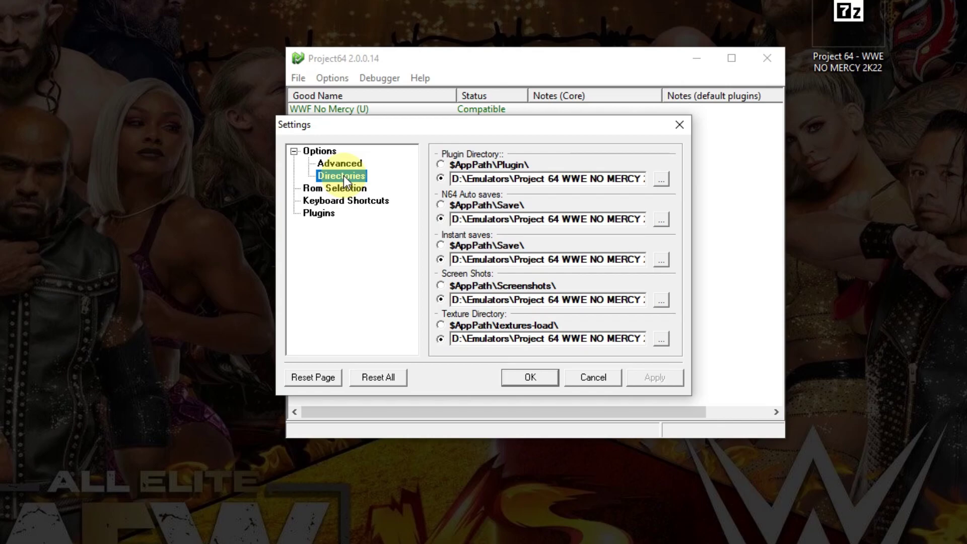
{"action": "left_click", "coordinate": [659, 178]}
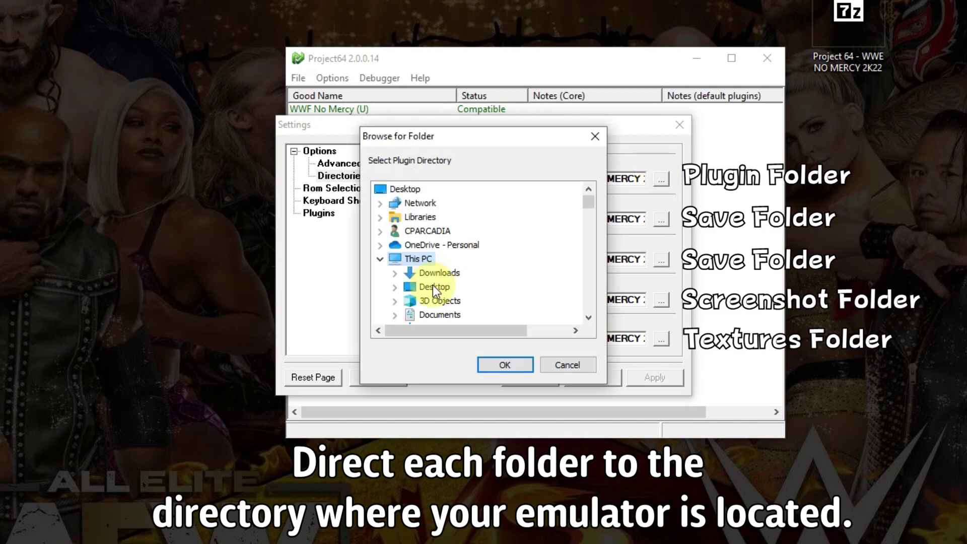
{"action": "double_click", "coordinate": [434, 285]}
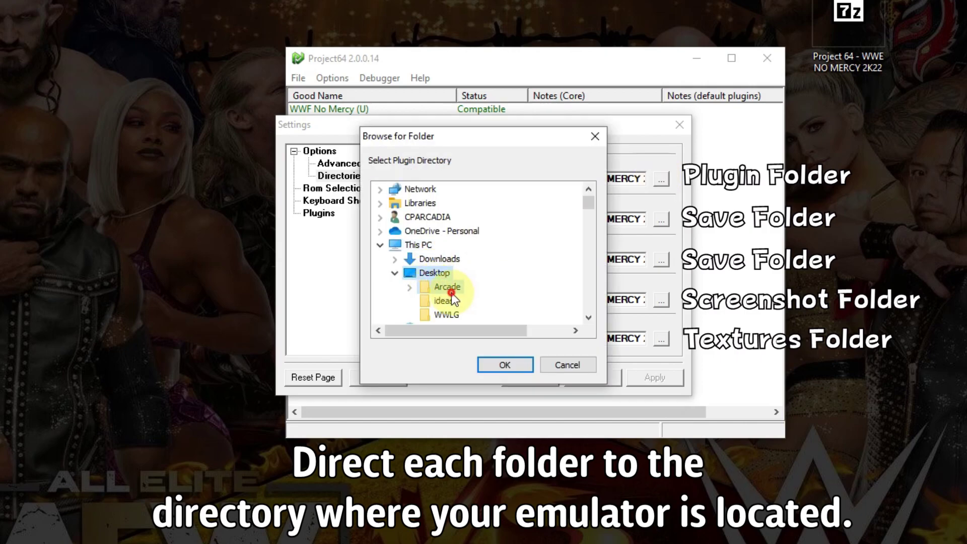
{"action": "double_click", "coordinate": [450, 288]}
{"action": "double_click", "coordinate": [454, 302]}
{"action": "left_click", "coordinate": [464, 313]}
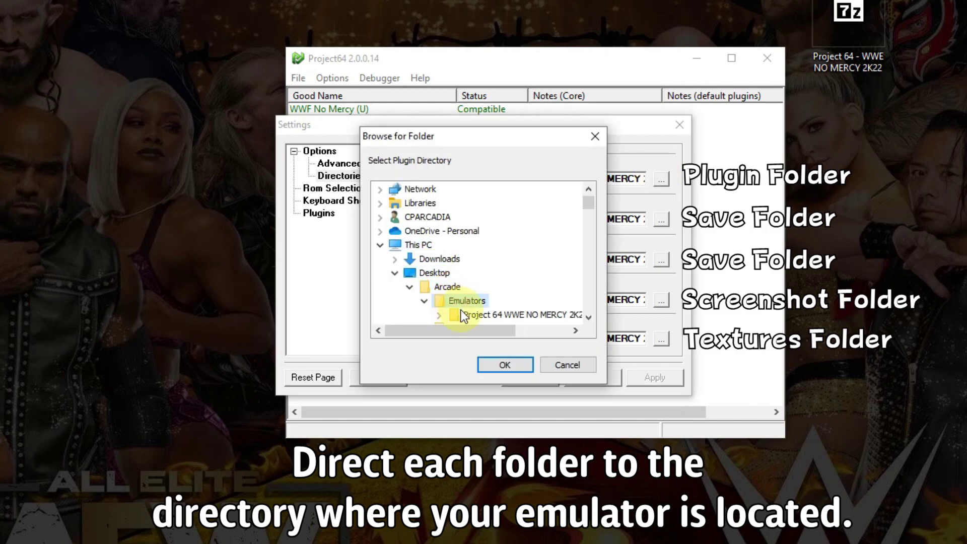
{"action": "double_click", "coordinate": [464, 314]}
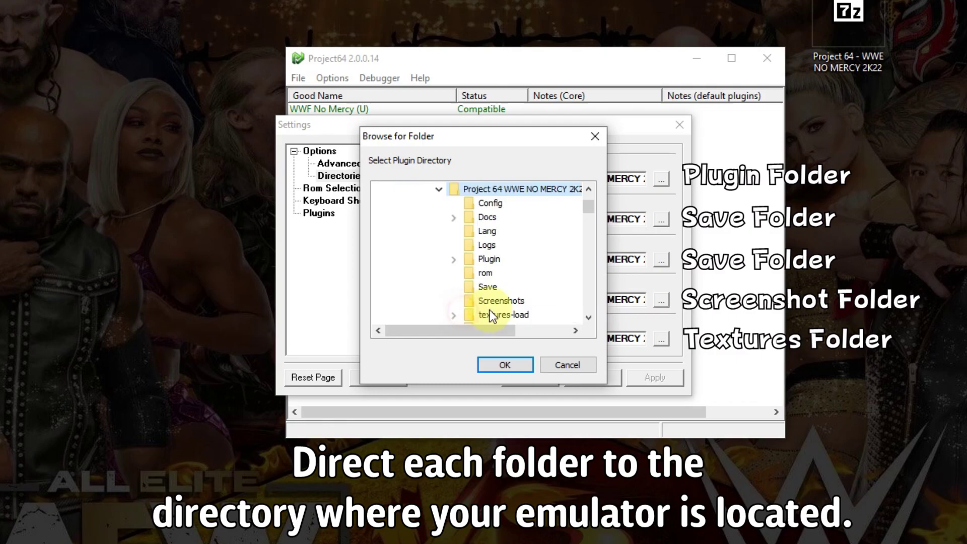
{"action": "left_click", "coordinate": [485, 260]}
{"action": "double_click", "coordinate": [485, 260]}
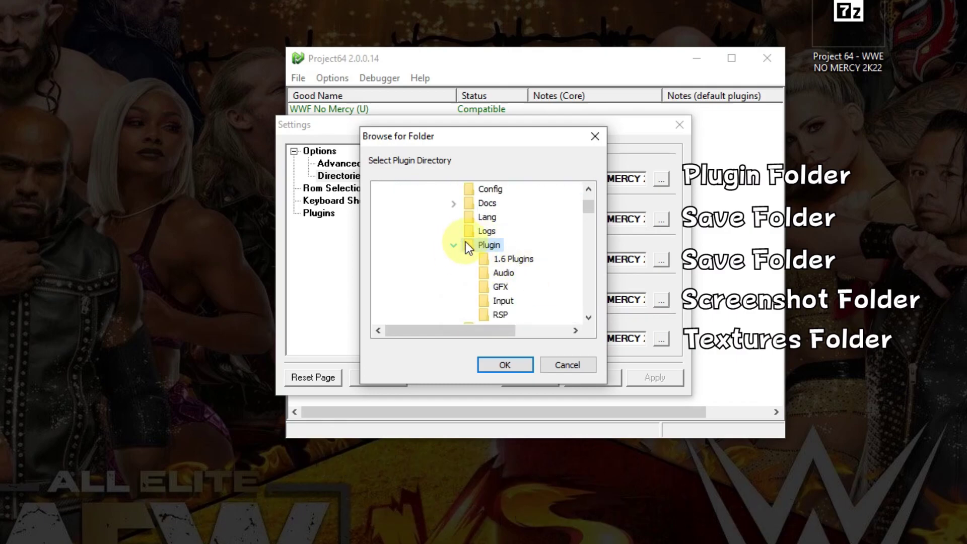
{"action": "left_click", "coordinate": [518, 364]}
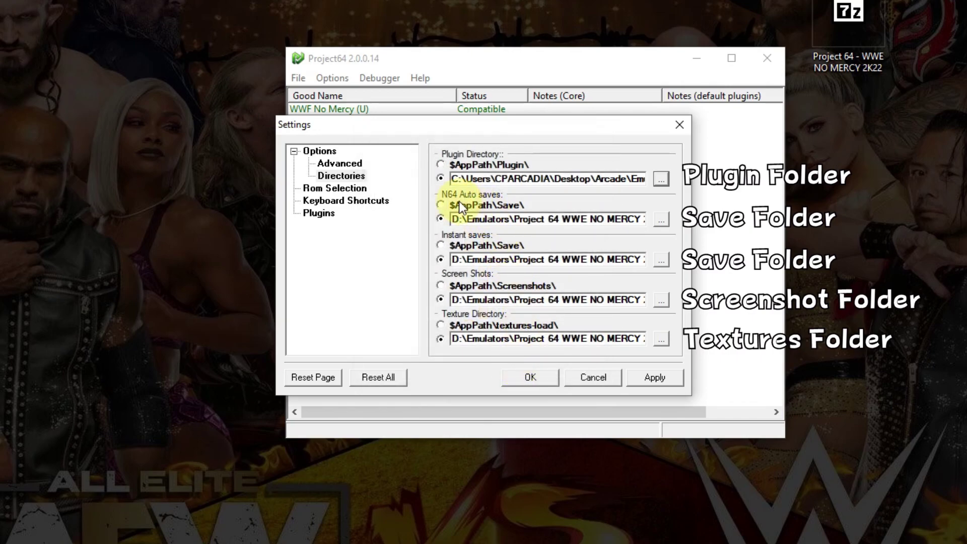
Set the N64 Auto saves directory to the Save folder inside the Project 64 folder under Desktop > Arcade > Emulators.
{"action": "left_click", "coordinate": [663, 221]}
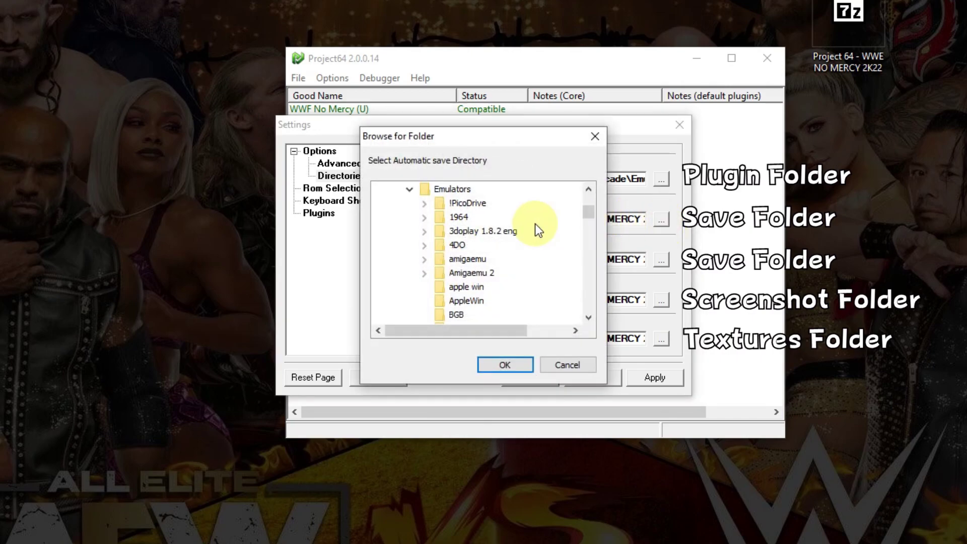
{"action": "double_click", "coordinate": [439, 286]}
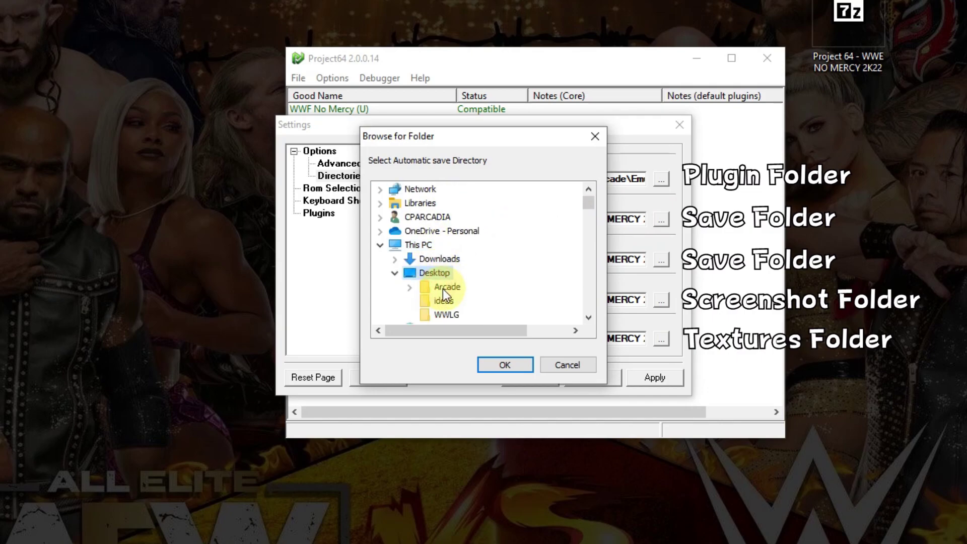
{"action": "double_click", "coordinate": [446, 286]}
{"action": "double_click", "coordinate": [467, 302]}
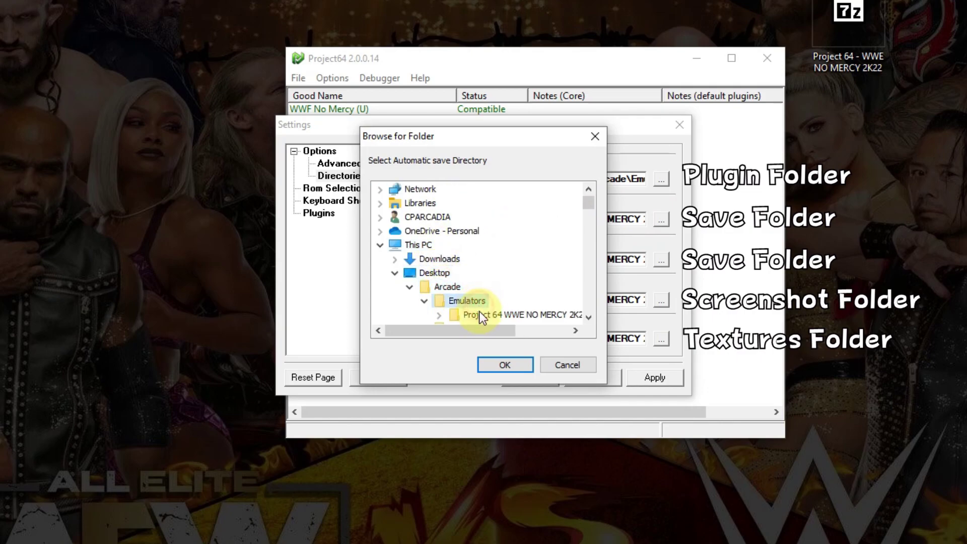
{"action": "double_click", "coordinate": [479, 313]}
{"action": "left_click", "coordinate": [488, 286]}
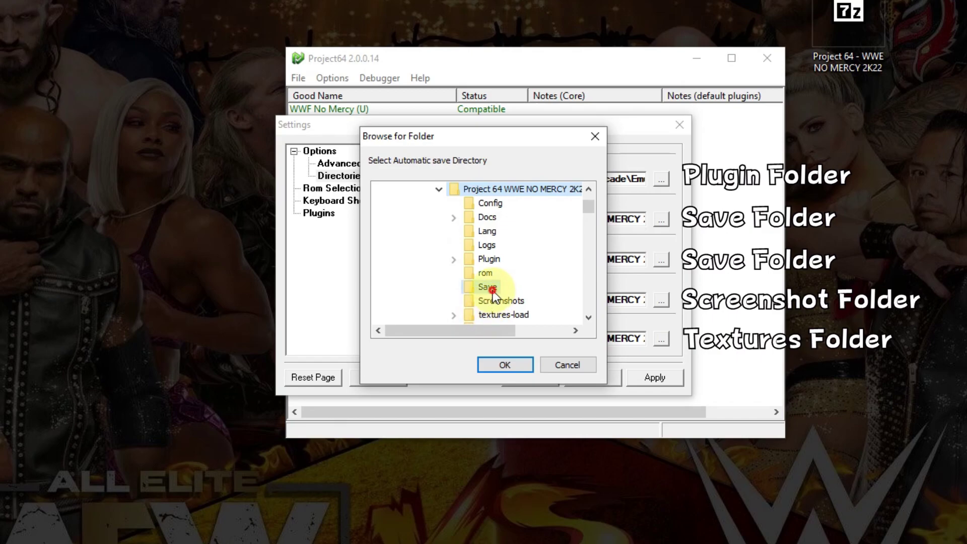
{"action": "left_click", "coordinate": [504, 365]}
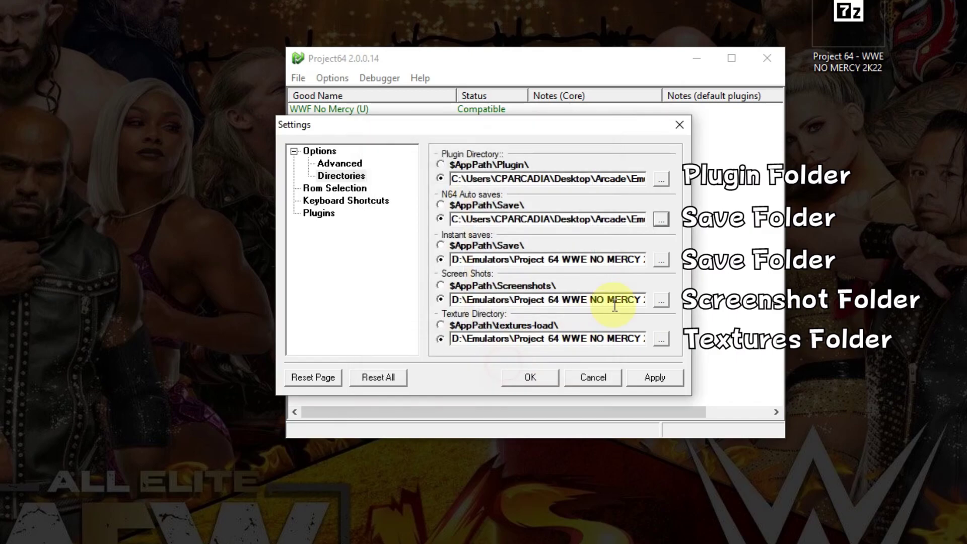
Set the Instant saves directory to the Save folder inside the Project 64 folder under Desktop > Arcade > Emulators.
{"action": "left_click", "coordinate": [663, 261]}
{"action": "scroll", "coordinate": [476, 251], "scroll_direction": "up", "scroll_amount": 4}
{"action": "scroll", "coordinate": [454, 238], "scroll_direction": "up", "scroll_amount": 2}
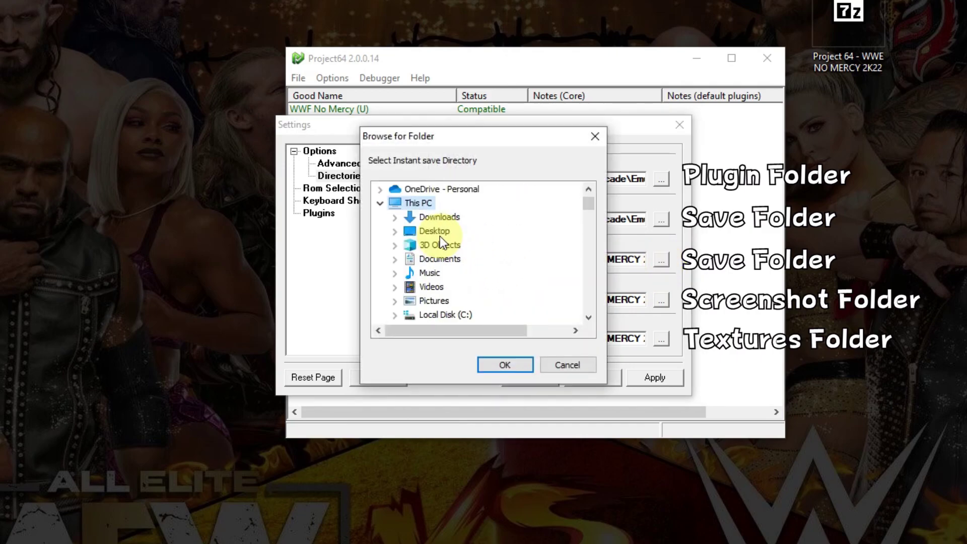
{"action": "left_click", "coordinate": [431, 232]}
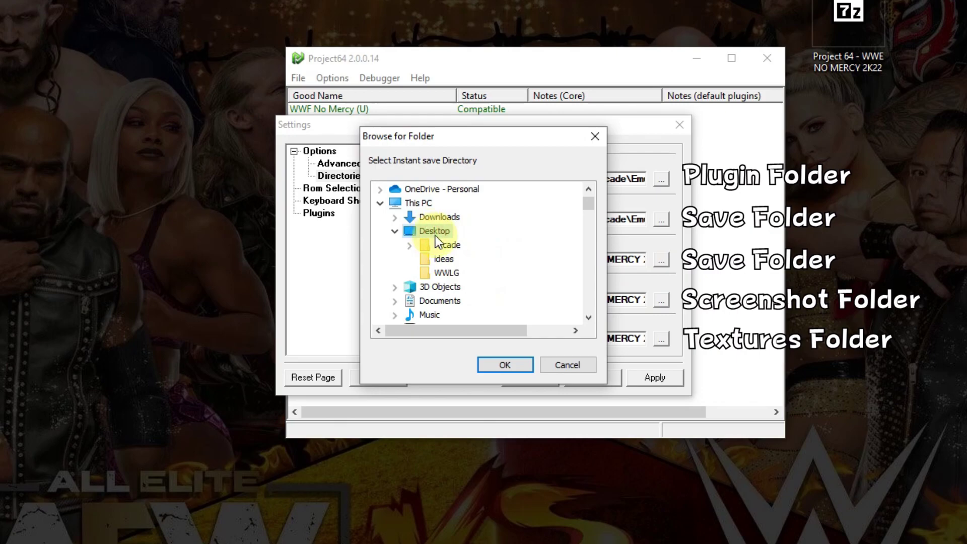
{"action": "double_click", "coordinate": [447, 246]}
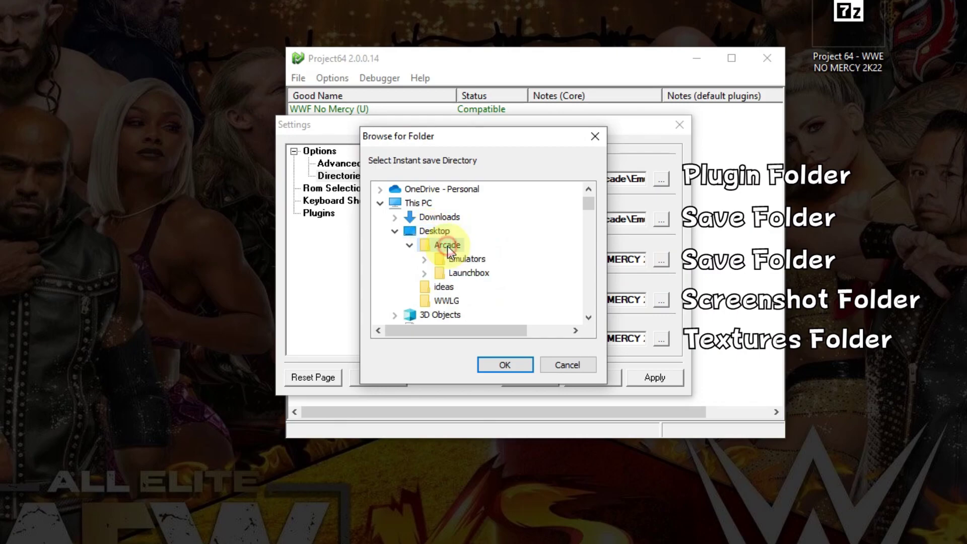
{"action": "double_click", "coordinate": [471, 261]}
{"action": "double_click", "coordinate": [473, 272]}
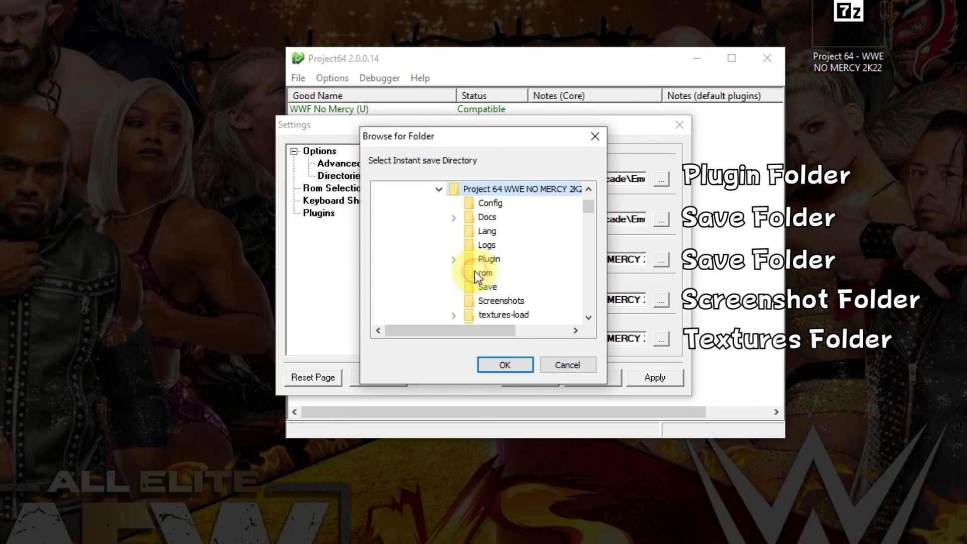
{"action": "left_click", "coordinate": [488, 288]}
{"action": "left_click", "coordinate": [504, 365]}
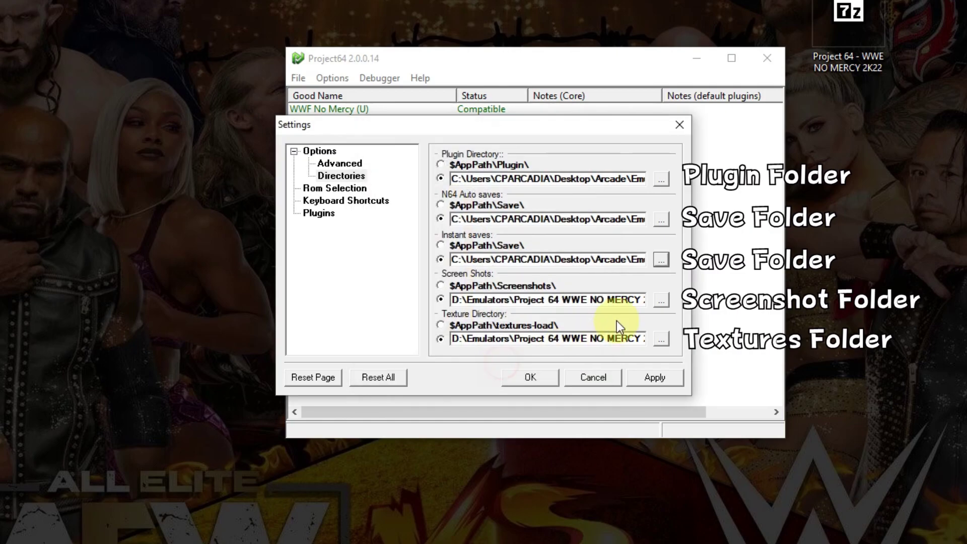
Set the Screen Shots directory to the Screenshots folder inside the Project 64 folder under Desktop > Arcade > Emulators.
{"action": "left_click", "coordinate": [662, 300]}
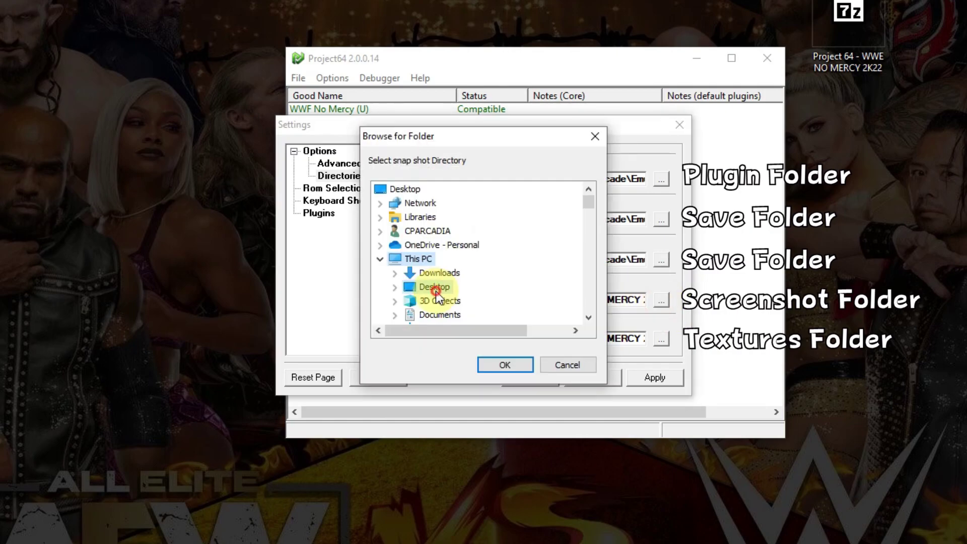
{"action": "double_click", "coordinate": [431, 279]}
{"action": "double_click", "coordinate": [458, 287]}
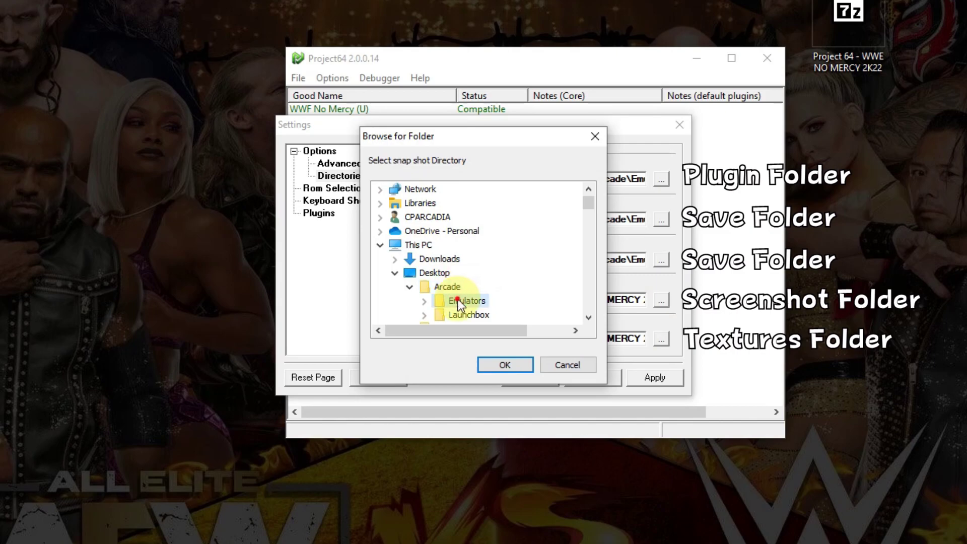
{"action": "double_click", "coordinate": [458, 300]}
{"action": "double_click", "coordinate": [466, 312]}
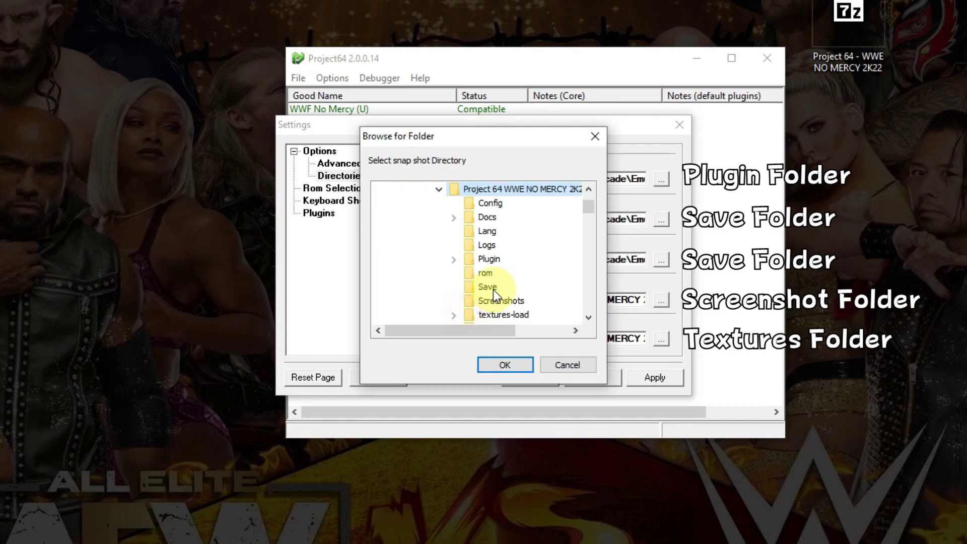
{"action": "left_click", "coordinate": [499, 301]}
{"action": "left_click", "coordinate": [510, 355]}
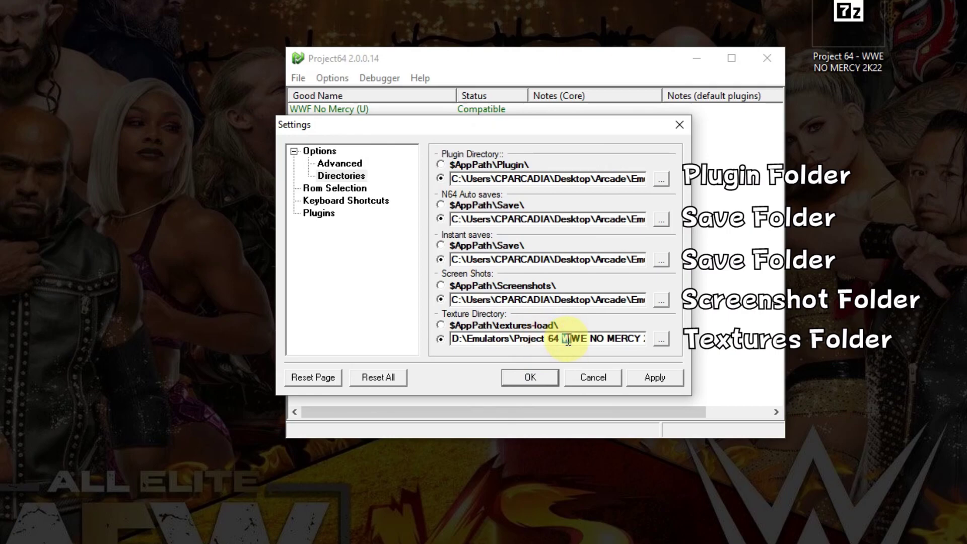
Set the Texture Directory to the textures-load folder inside the Project 64 folder under Desktop > Arcade > Emulators.
{"action": "left_click_drag", "start_coordinate": [563, 340], "coordinate": [571, 340]}
{"action": "left_click", "coordinate": [662, 339]}
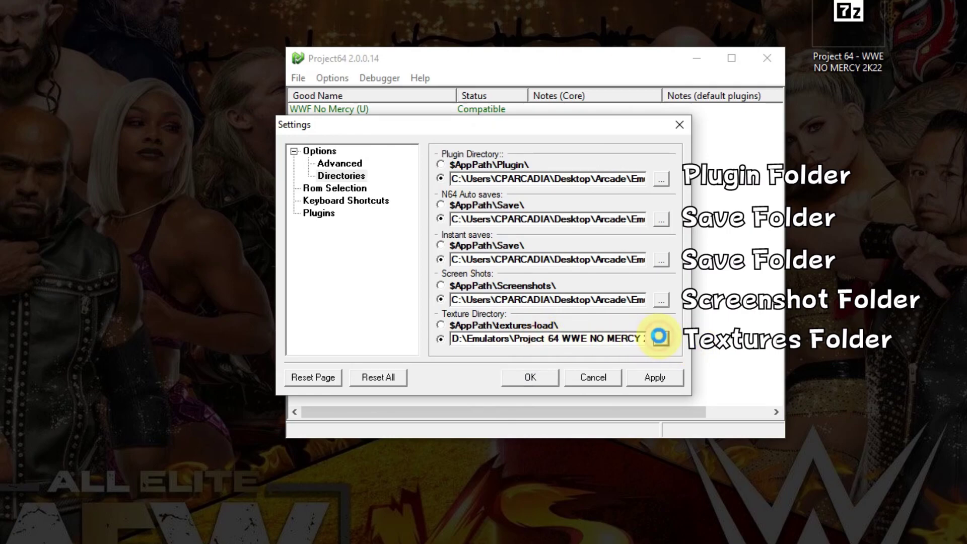
{"action": "double_click", "coordinate": [447, 294]}
{"action": "double_click", "coordinate": [446, 289]}
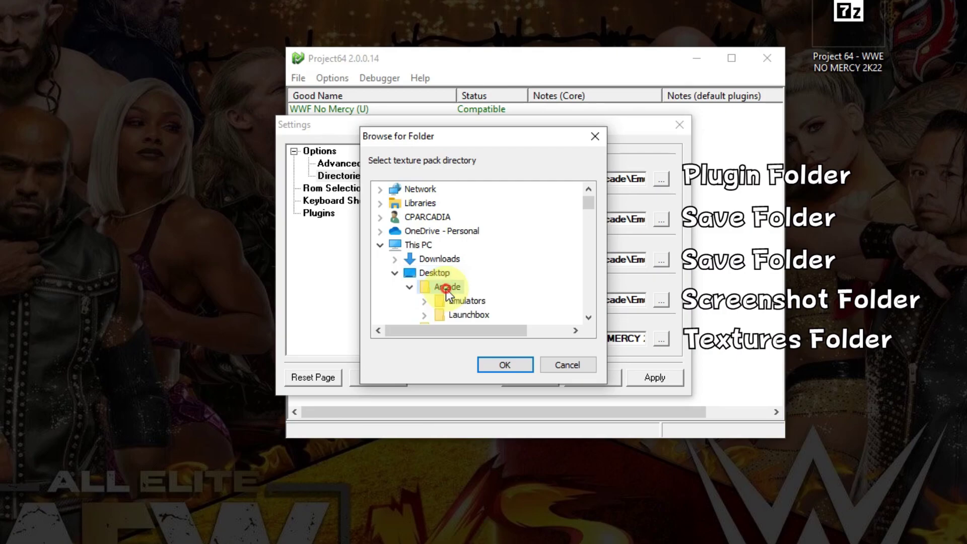
{"action": "double_click", "coordinate": [474, 304]}
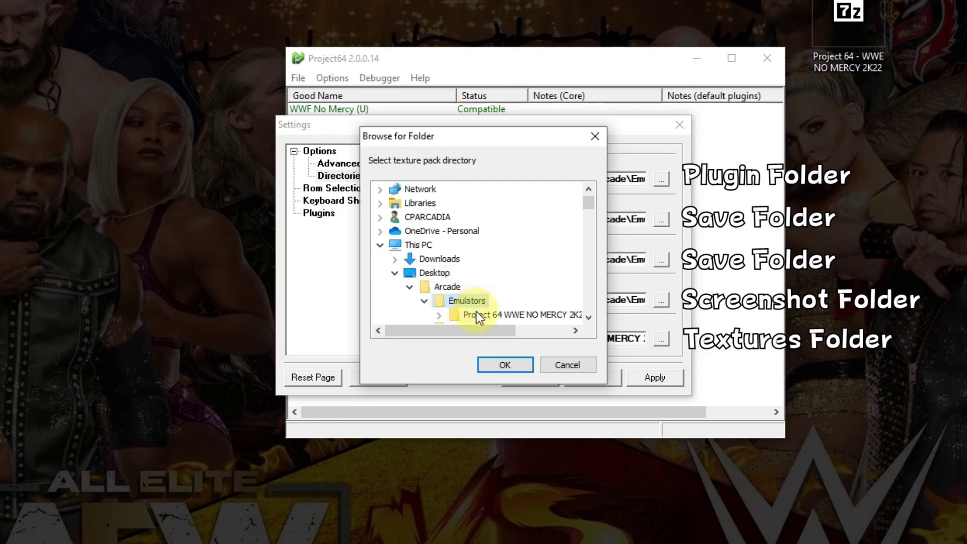
{"action": "double_click", "coordinate": [476, 314]}
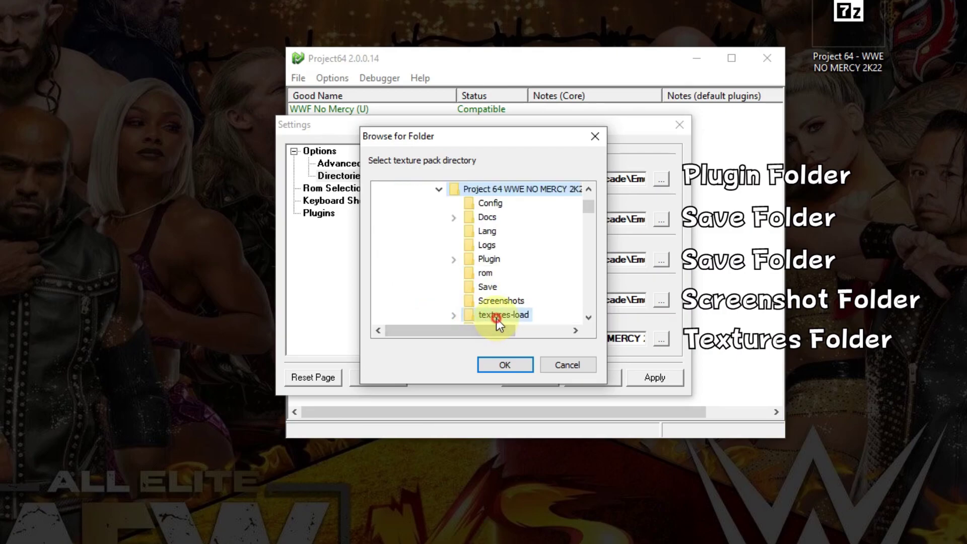
{"action": "double_click", "coordinate": [497, 315]}
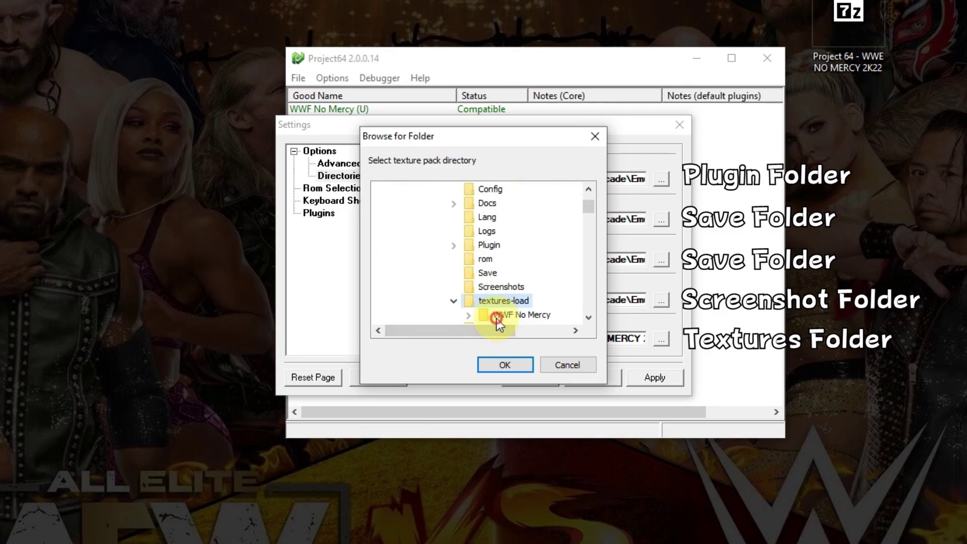
{"action": "left_click", "coordinate": [505, 365]}
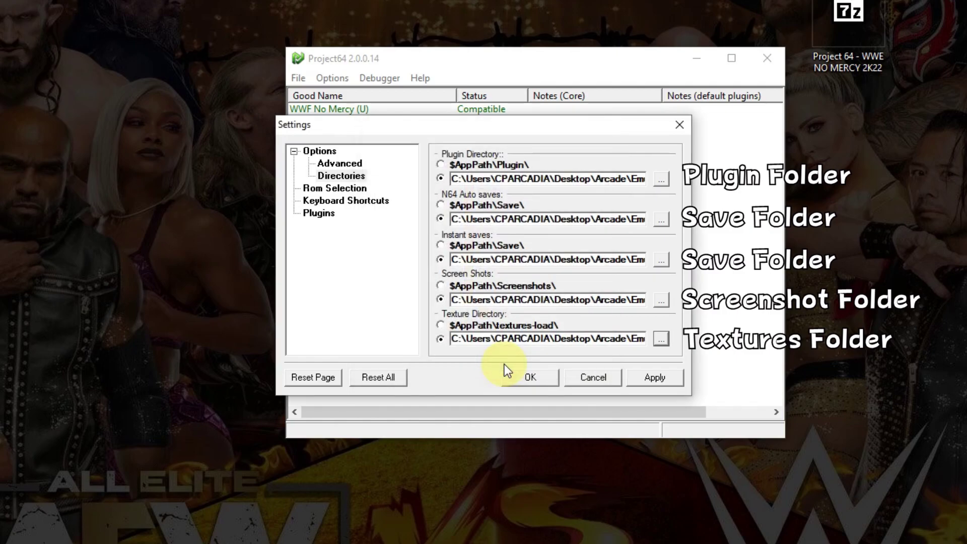
Apply the directory settings and close the emulator.
{"action": "left_click", "coordinate": [644, 381]}
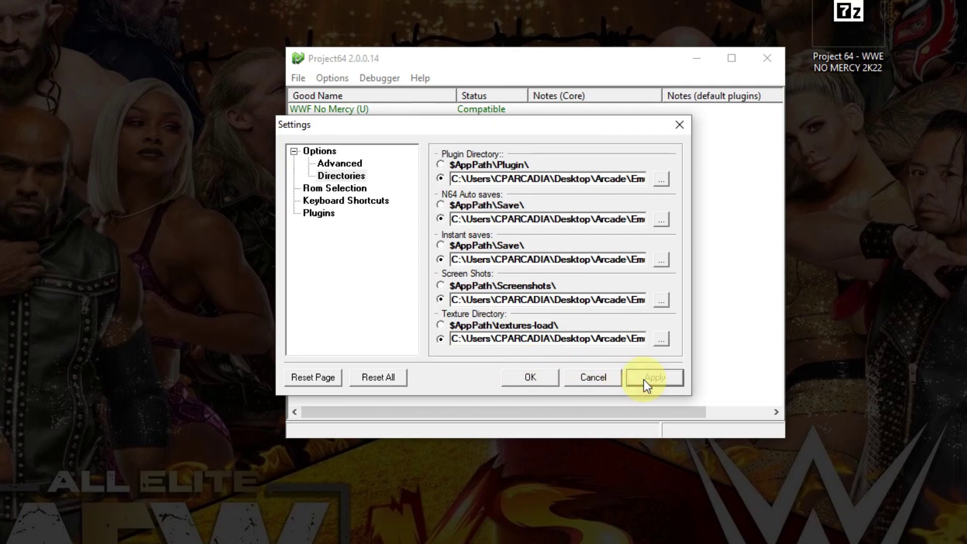
{"action": "left_click", "coordinate": [537, 376]}
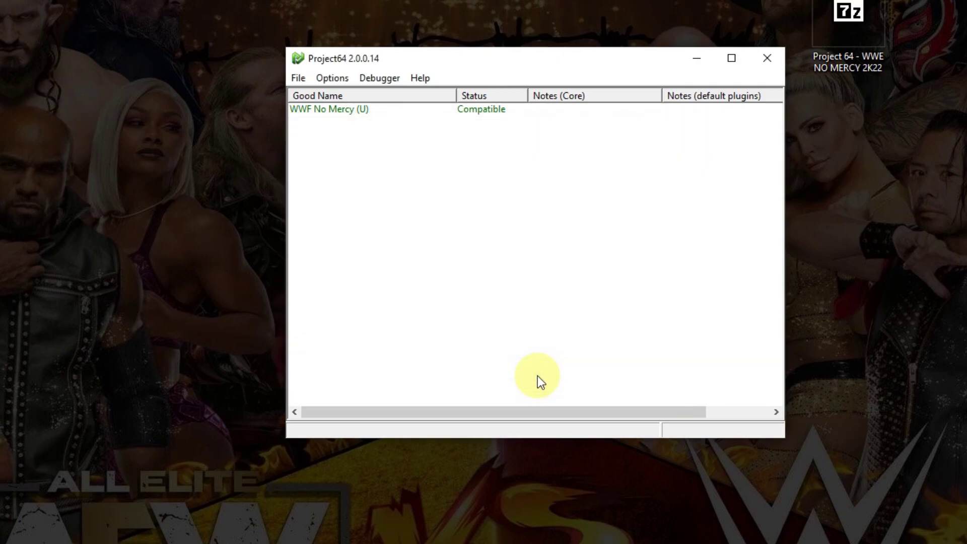
{"action": "left_click", "coordinate": [766, 58]}
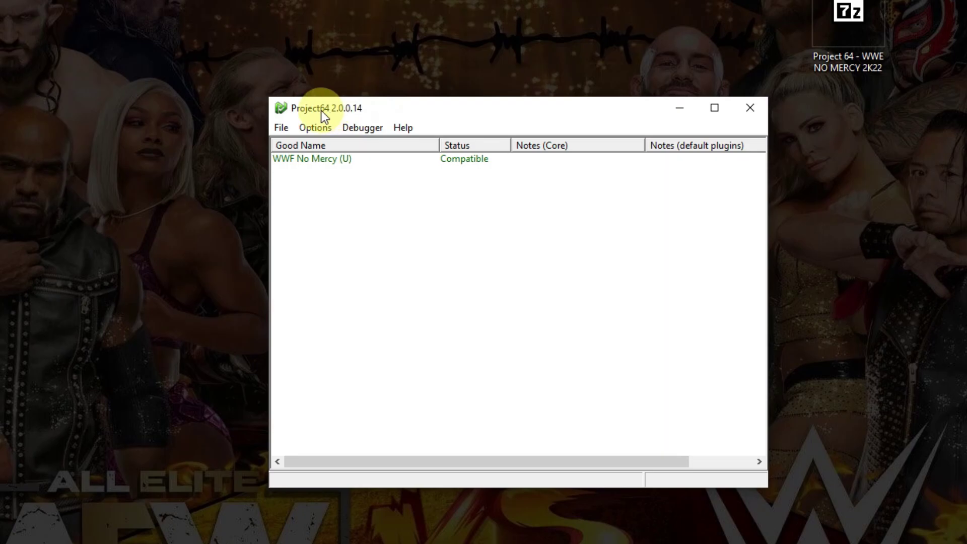
Check the resolution and filtering settings in the graphics plugin configuration and close it.
{"action": "left_click", "coordinate": [312, 127]}
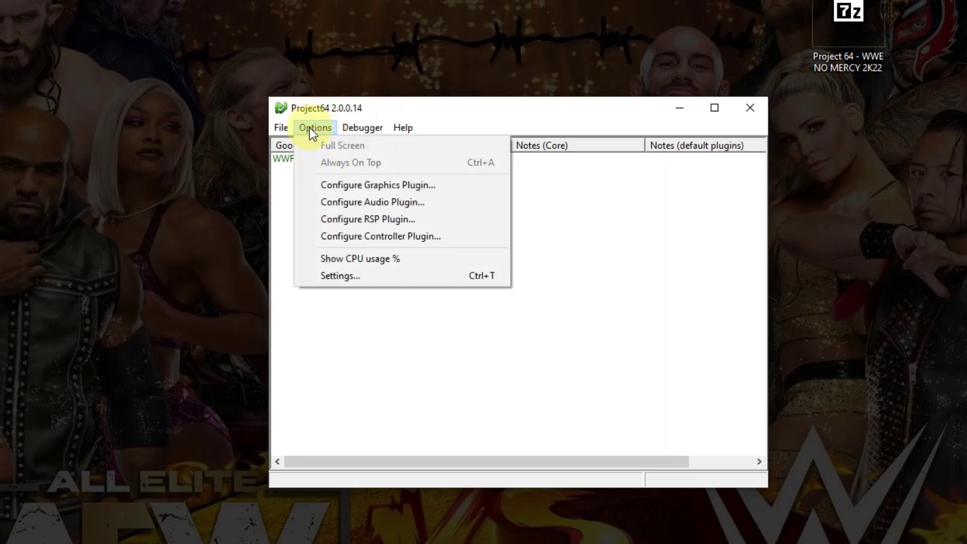
{"action": "left_click", "coordinate": [326, 186]}
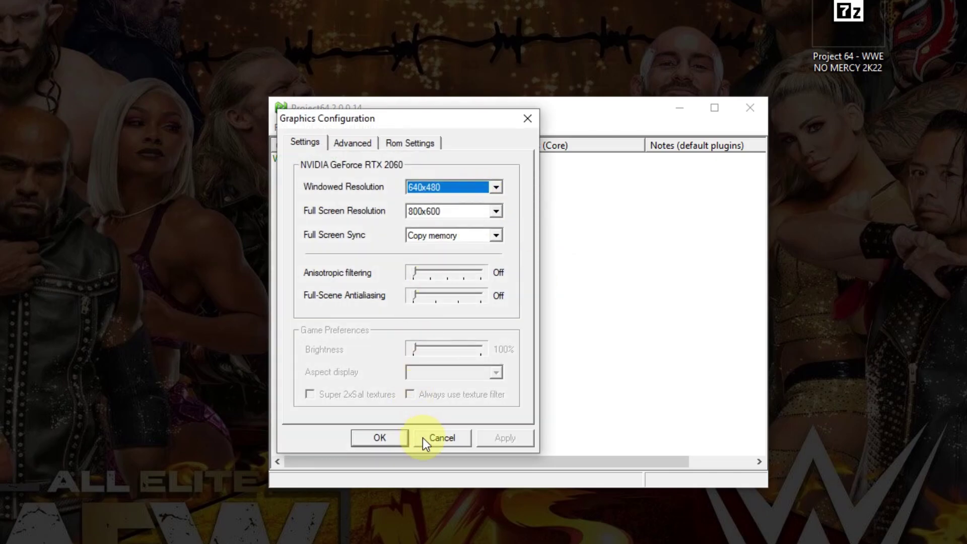
{"action": "left_click", "coordinate": [395, 436]}
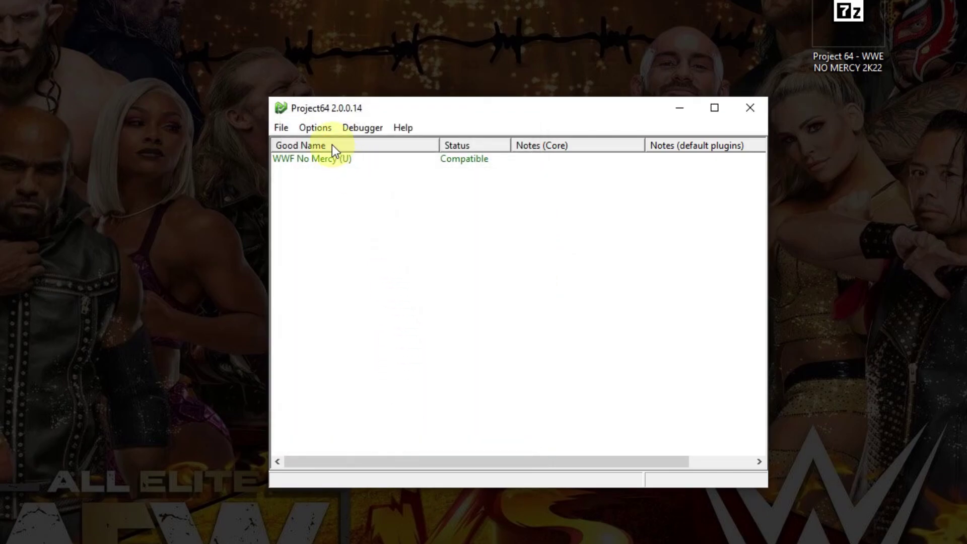
In the plugin settings, choose Jabo's Direct3D8 1.7.0.57-ver5 as the video plugin and Jabo's DirectSound 1.6 as the audio plugin.
{"action": "left_click", "coordinate": [316, 128]}
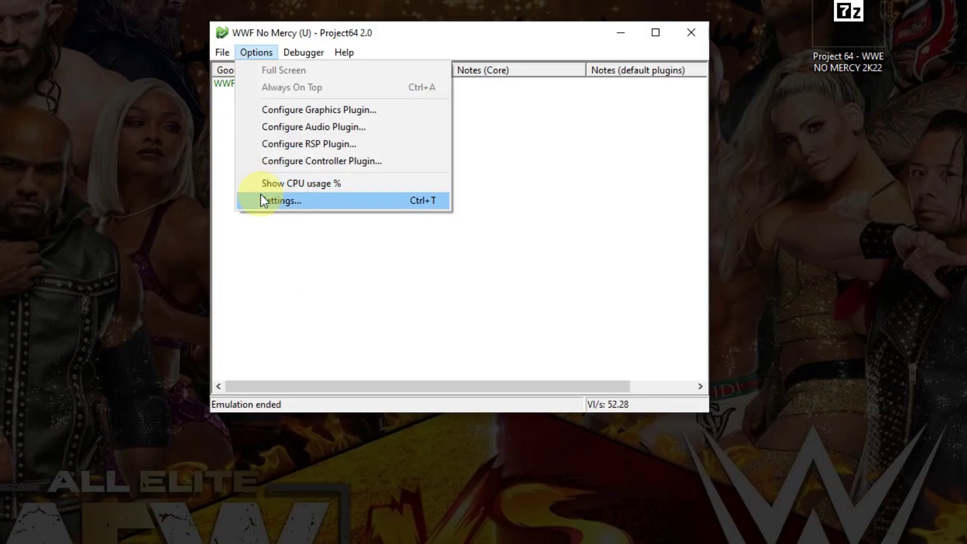
{"action": "left_click", "coordinate": [261, 198]}
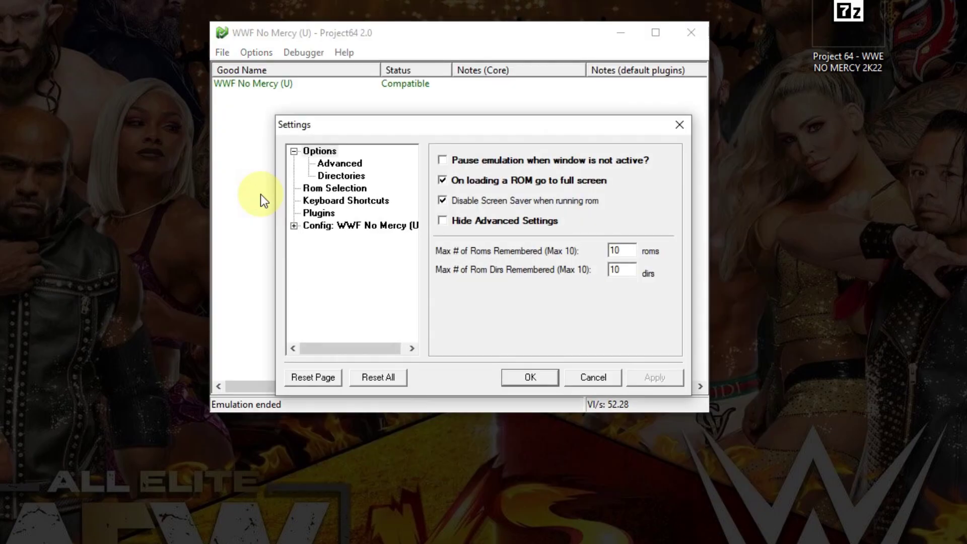
{"action": "left_click", "coordinate": [321, 213]}
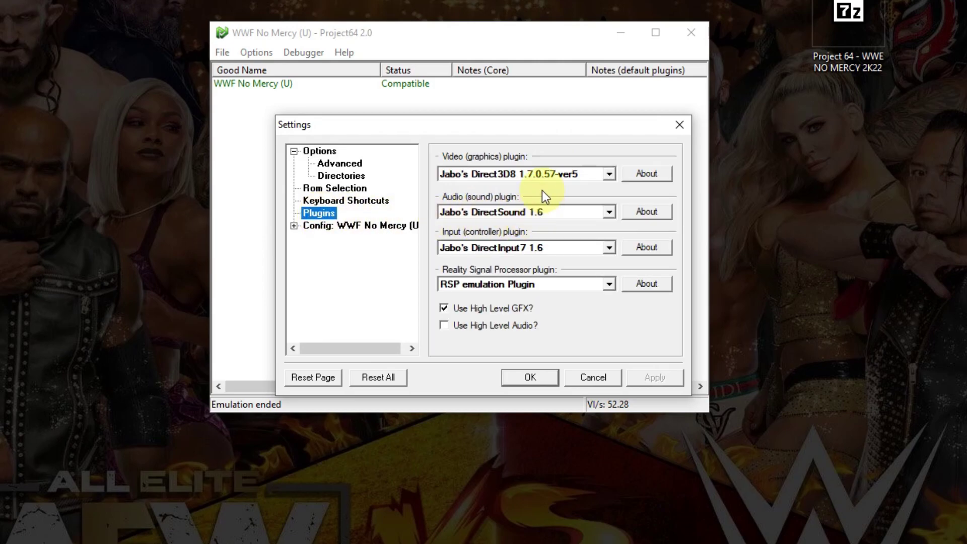
{"action": "left_click", "coordinate": [597, 172]}
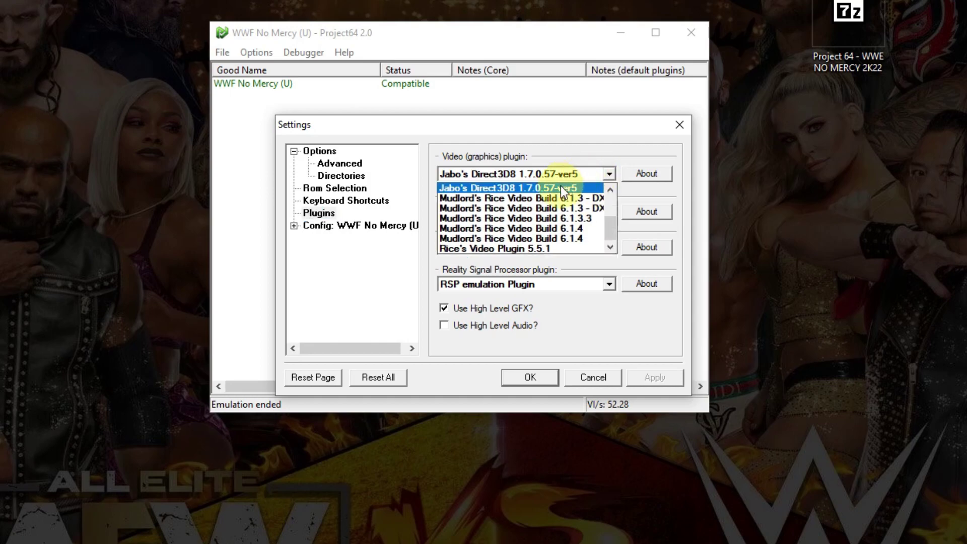
{"action": "left_click", "coordinate": [560, 190]}
{"action": "left_click", "coordinate": [566, 211]}
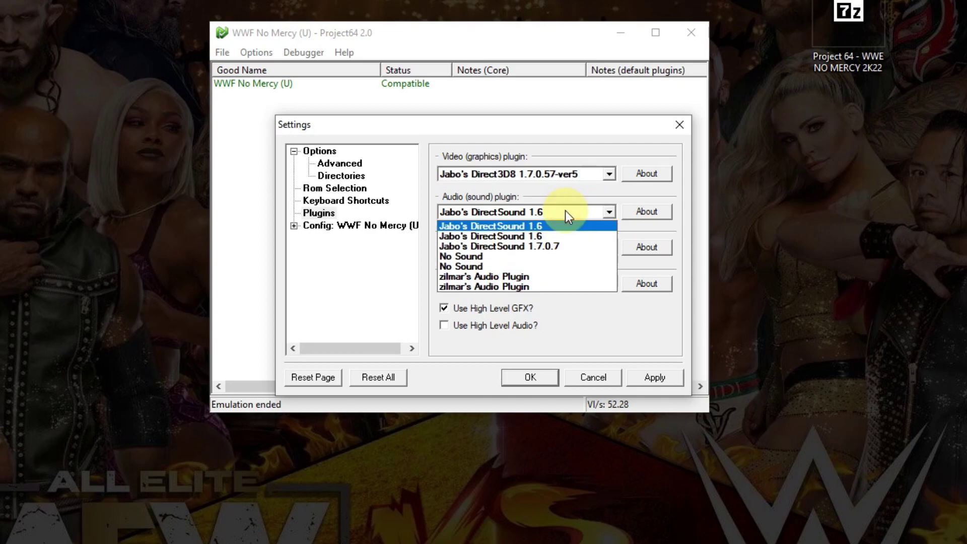
{"action": "left_click", "coordinate": [549, 235]}
Use Jabo's DirectInput7 1.6 as the input plugin and RSP emulation Plugin as the signal processor plugin, and apply the settings.
{"action": "left_click", "coordinate": [552, 247]}
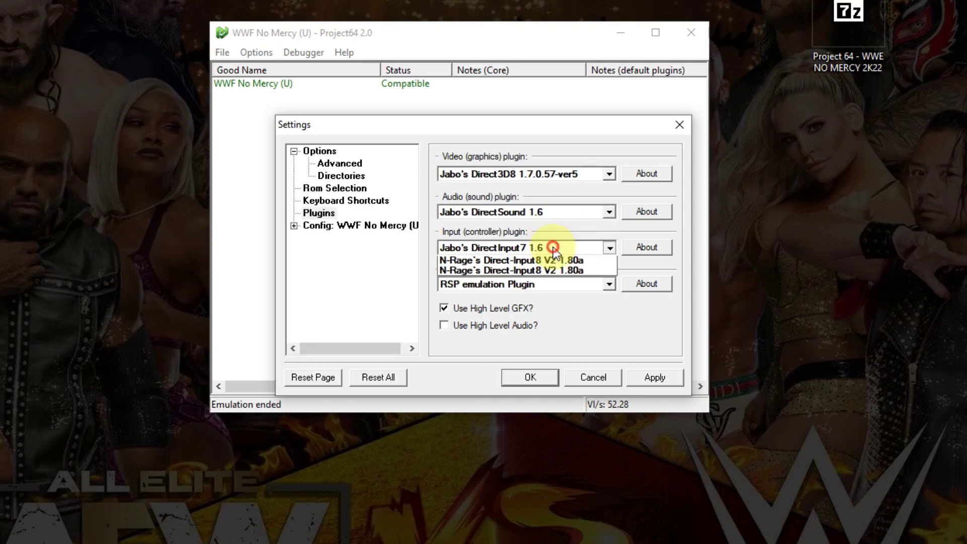
{"action": "left_click", "coordinate": [541, 293]}
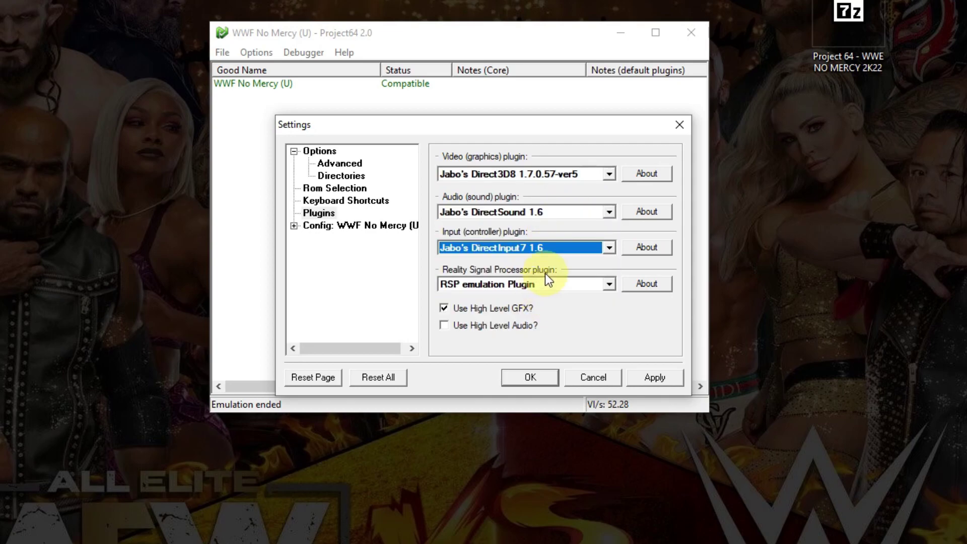
{"action": "left_click", "coordinate": [553, 284]}
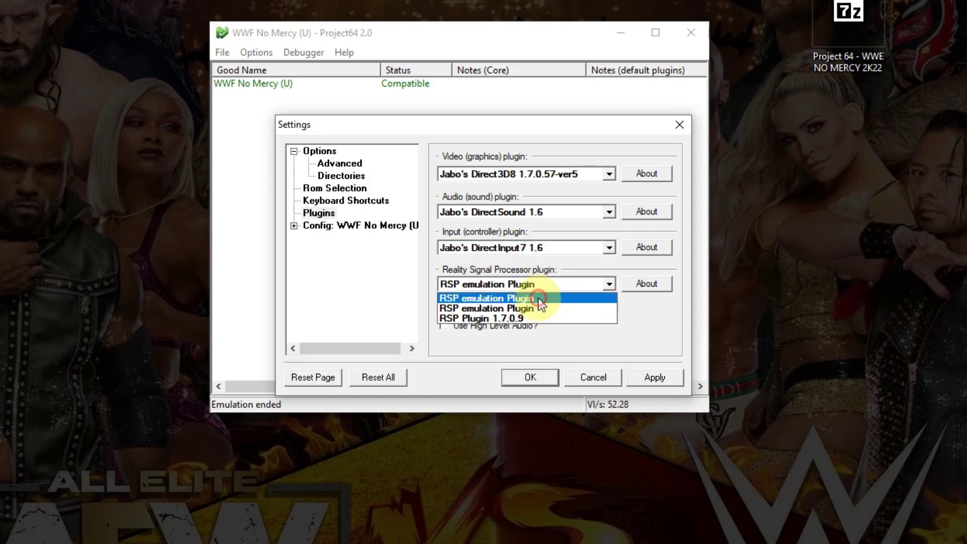
{"action": "left_click", "coordinate": [548, 297]}
{"action": "double_click", "coordinate": [622, 326]}
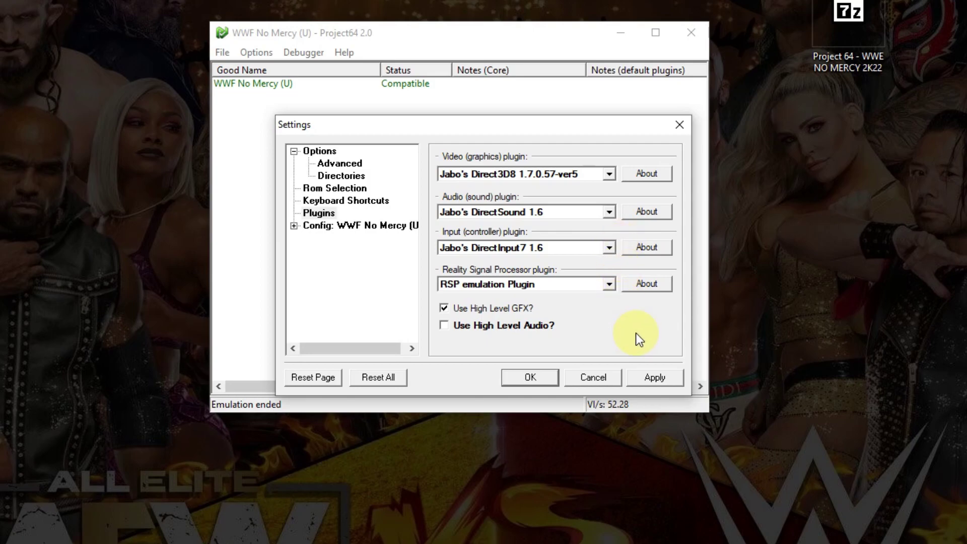
{"action": "left_click", "coordinate": [661, 382]}
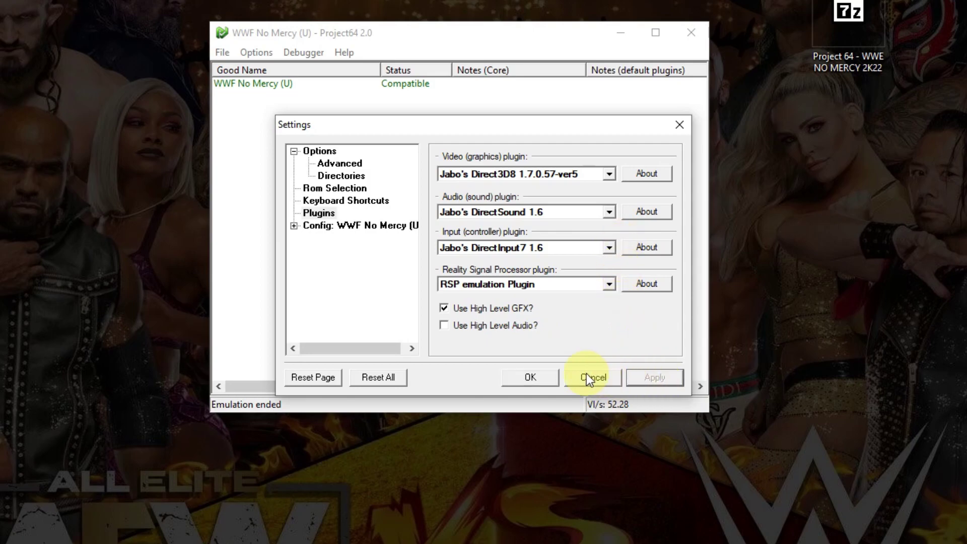
{"action": "left_click", "coordinate": [535, 377]}
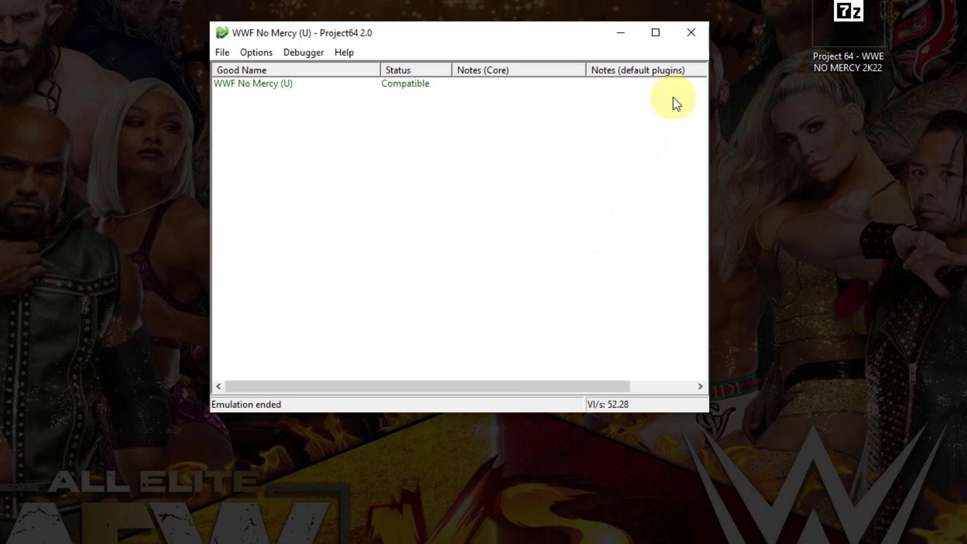
Close the emulator, relaunch the Project64 application from its folder and minimize the folder window.
{"action": "left_click", "coordinate": [694, 37]}
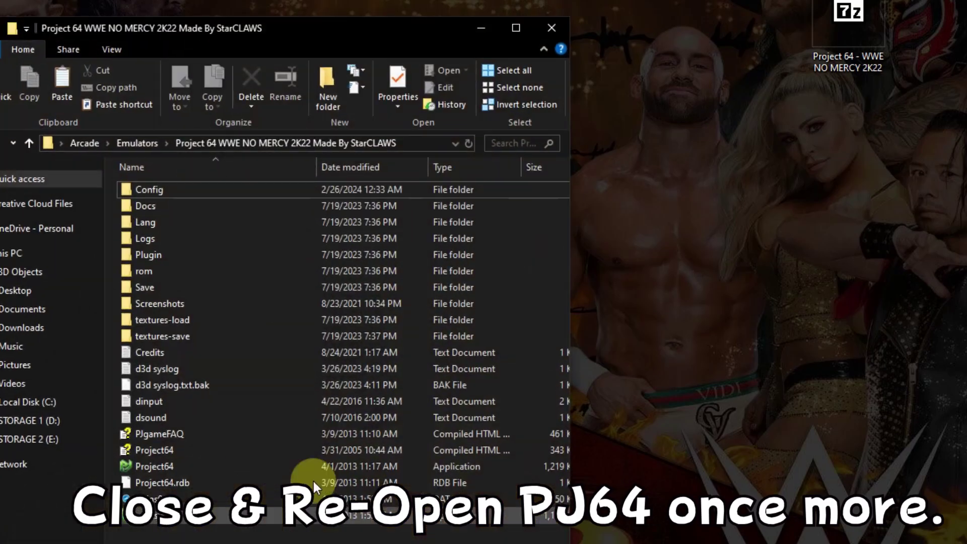
{"action": "double_click", "coordinate": [155, 468]}
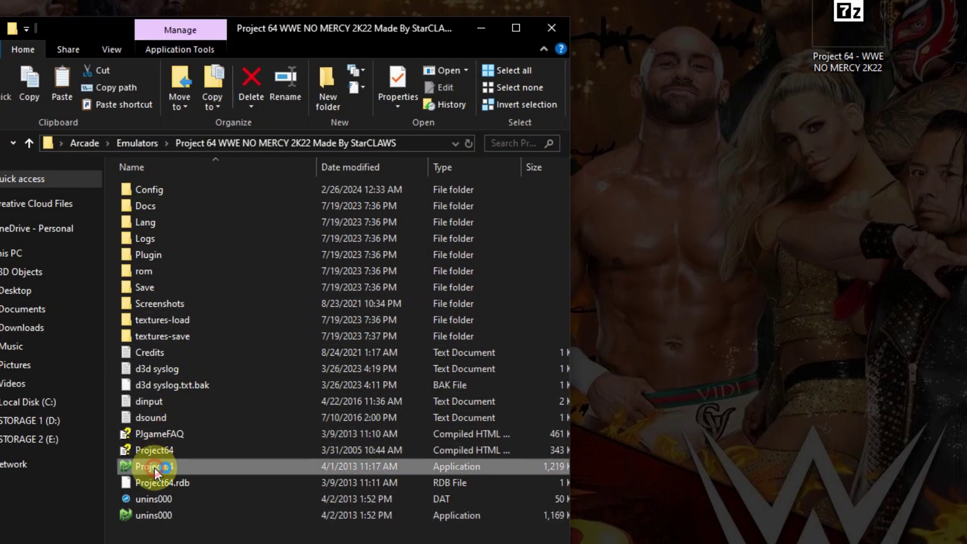
{"action": "left_click_drag", "start_coordinate": [374, 39], "coordinate": [481, 94]}
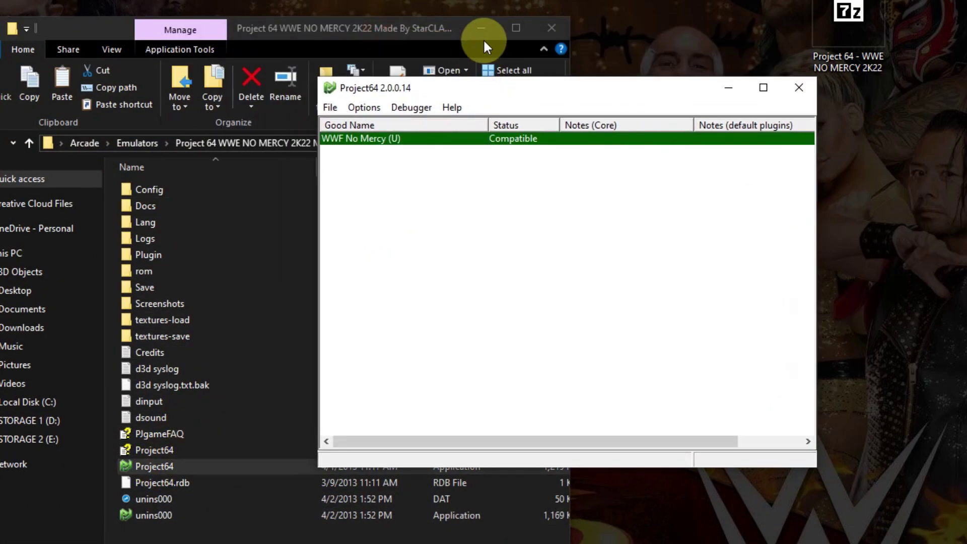
{"action": "left_click", "coordinate": [483, 35]}
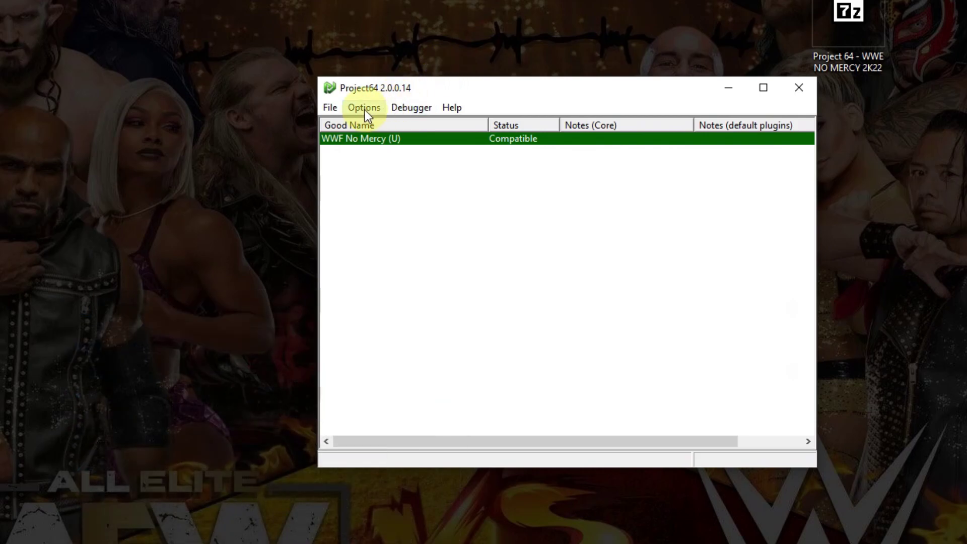
In the controller plugin configuration, use Controller (Xbox One For Windows) as Player 1's game device.
{"action": "left_click", "coordinate": [364, 108]}
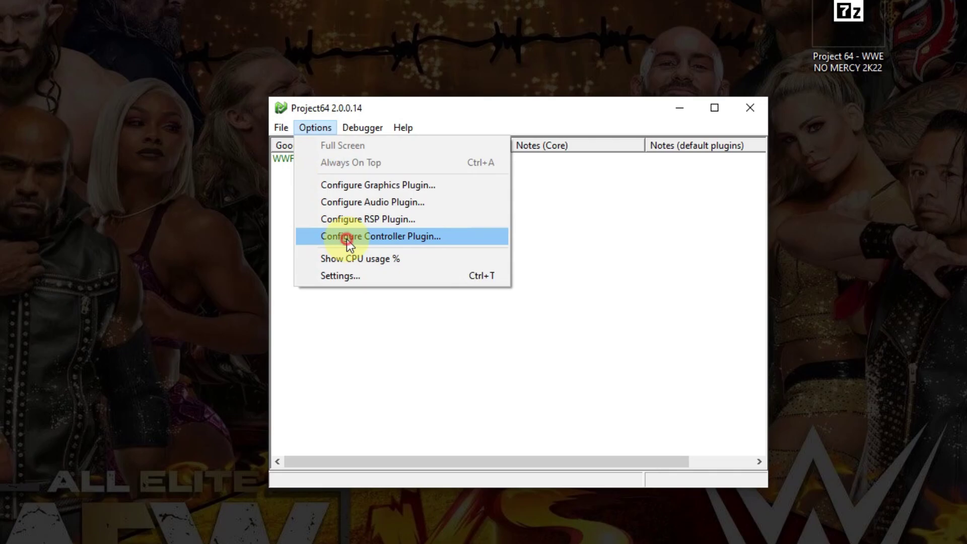
{"action": "left_click", "coordinate": [347, 236]}
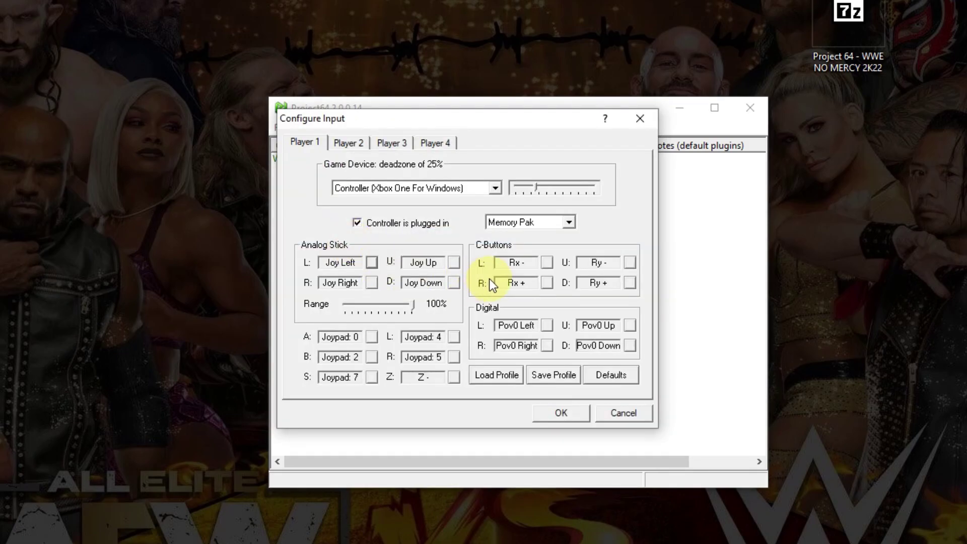
{"action": "left_click", "coordinate": [496, 188]}
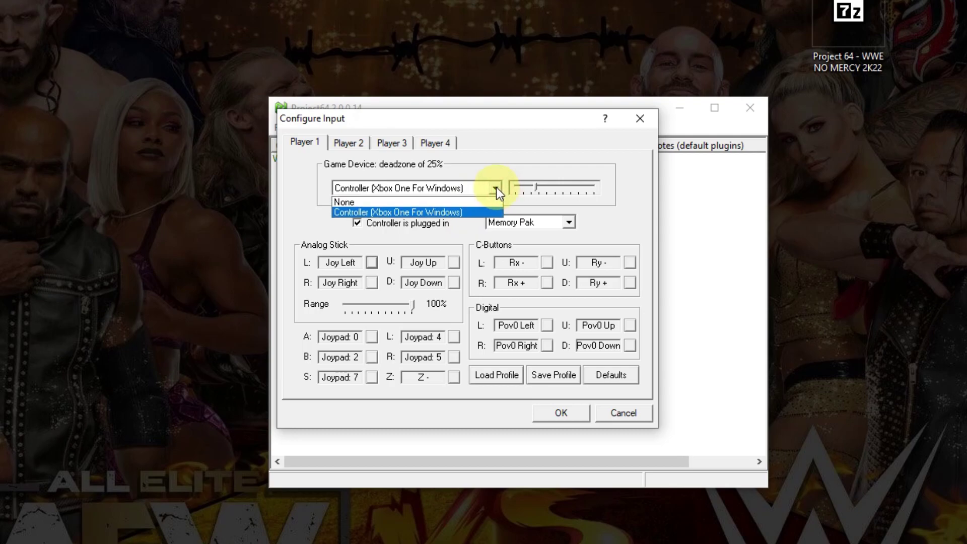
{"action": "left_click", "coordinate": [497, 188]}
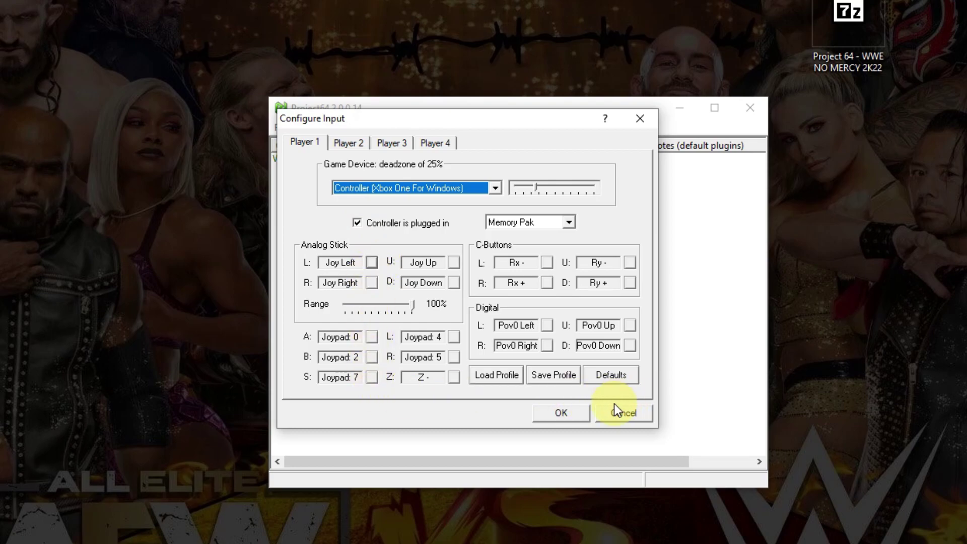
Check Player 2's input page, return to Player 1 and accept the controller configuration.
{"action": "left_click", "coordinate": [355, 142]}
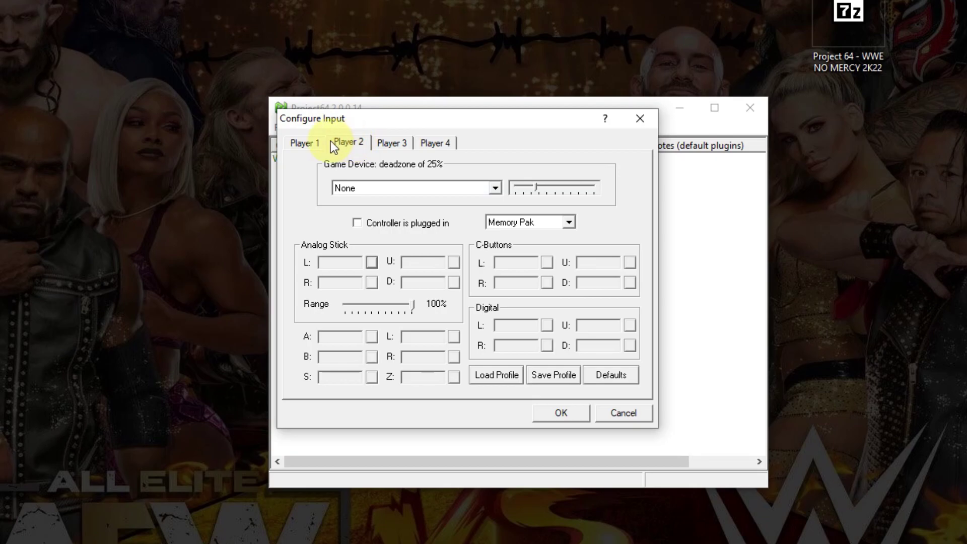
{"action": "left_click", "coordinate": [316, 143]}
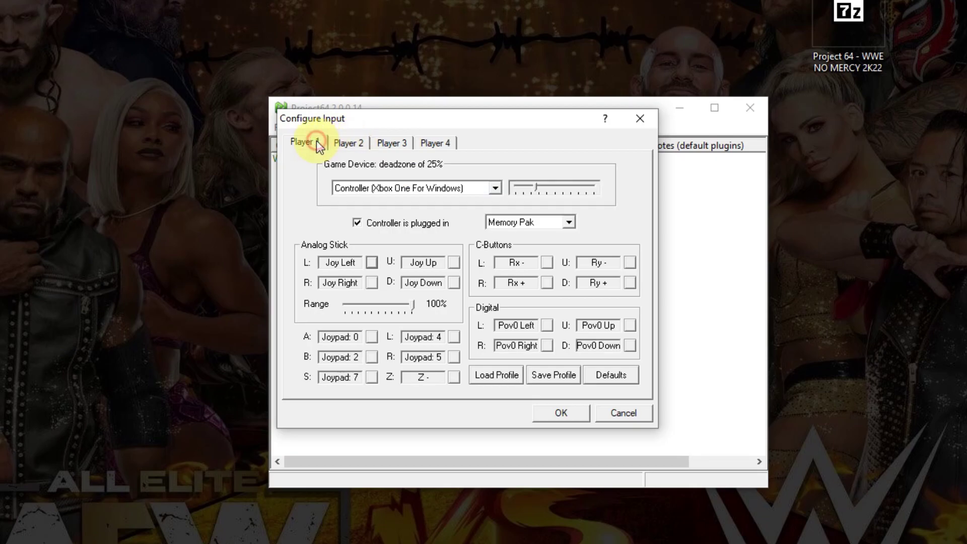
{"action": "left_click", "coordinate": [558, 412]}
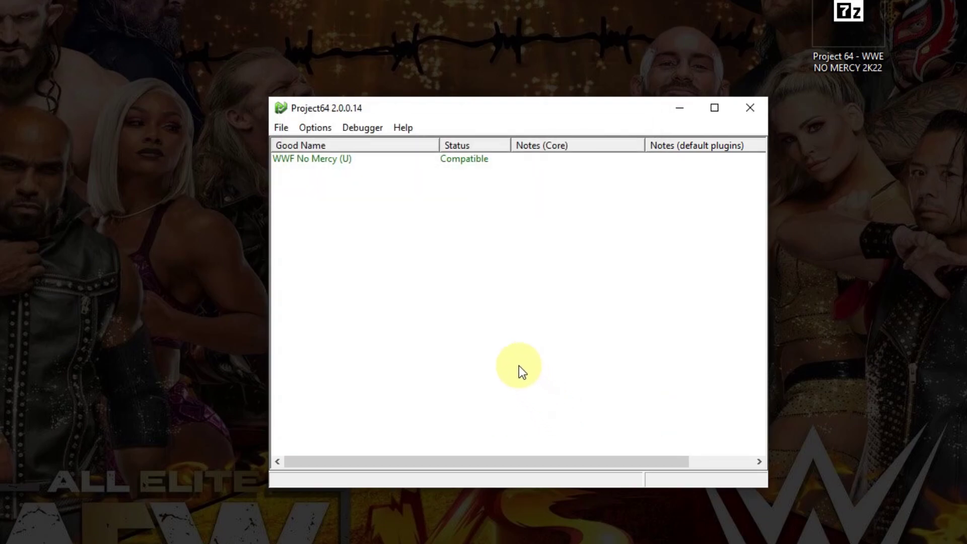
Review the cheat categories for the WWF No Mercy (U) game and close the list.
{"action": "right_click", "coordinate": [324, 158]}
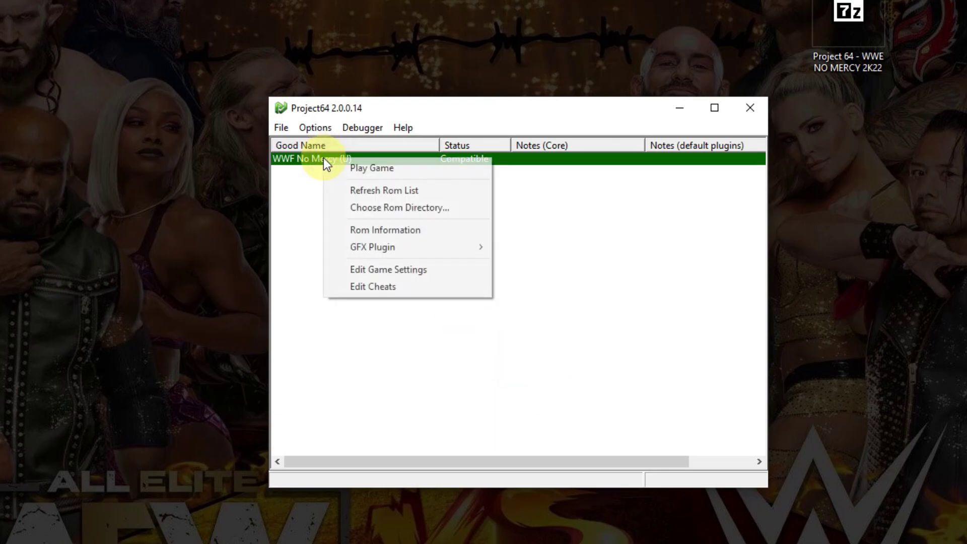
{"action": "left_click", "coordinate": [370, 286]}
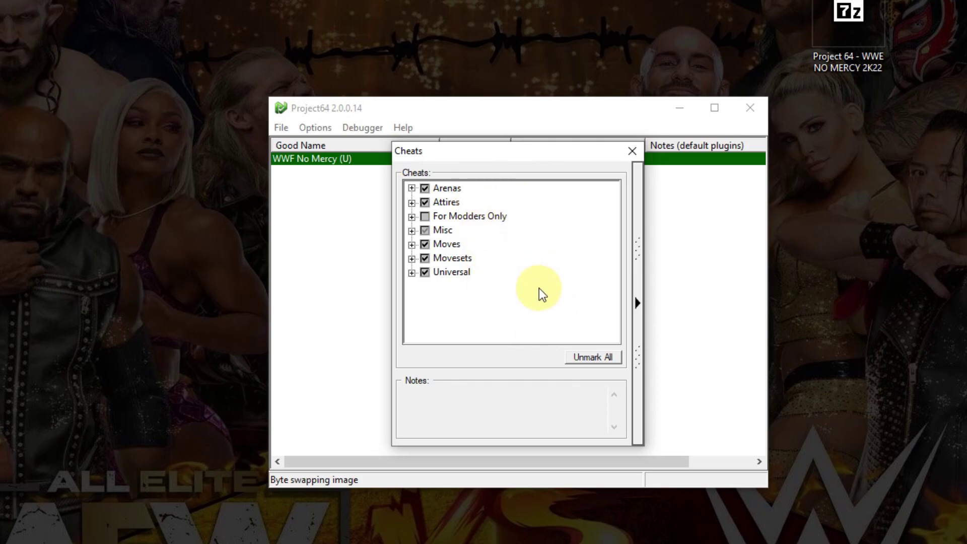
{"action": "left_click", "coordinate": [628, 159]}
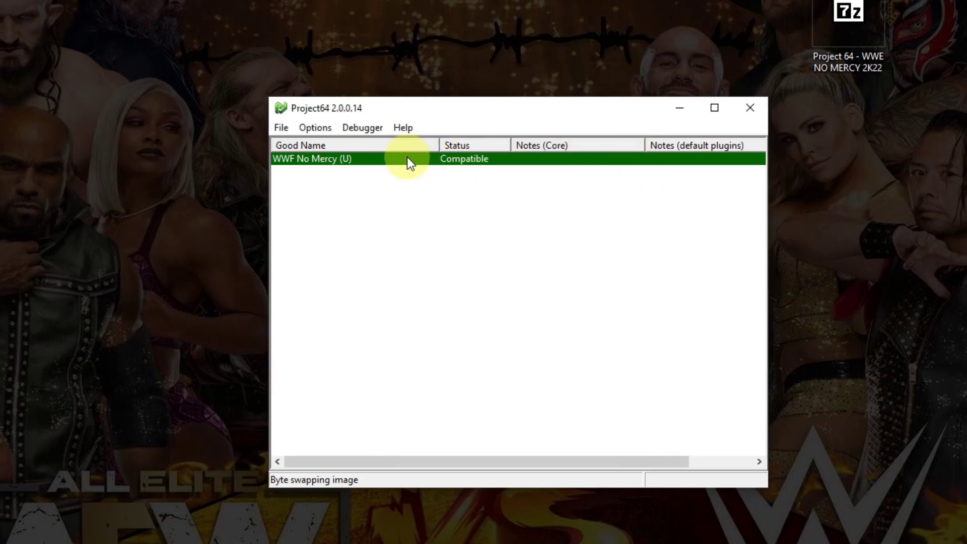
Launch the WWF No Mercy (U) game and advance from the title screen through the menus to the wrestler selection.
{"action": "double_click", "coordinate": [409, 161]}
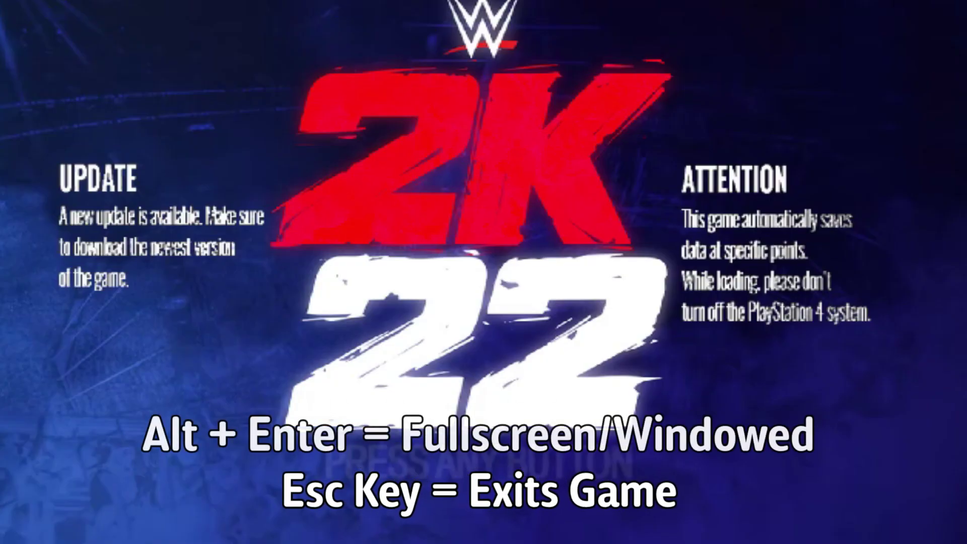
{"action": "key", "text": "Return"}
{"action": "key", "text": "Return"}
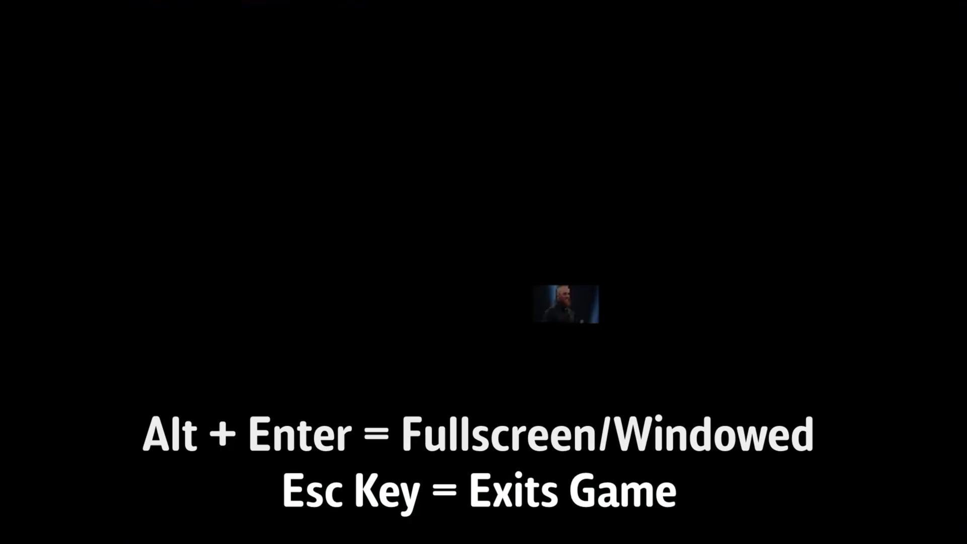
{"action": "key", "text": "Return"}
{"action": "key", "text": "Return"}
{"action": "key", "text": "Return"}
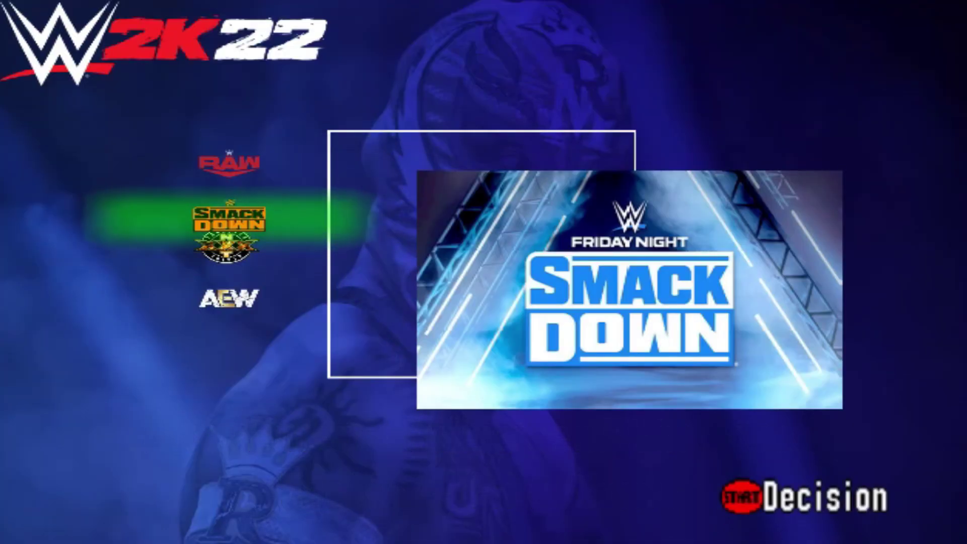
{"action": "key", "text": "Return"}
{"action": "key", "text": "Return"}
Browse the Raw roster on the selection screen and pick a wrestler for the match against the CPU.
{"action": "key", "text": "Right"}
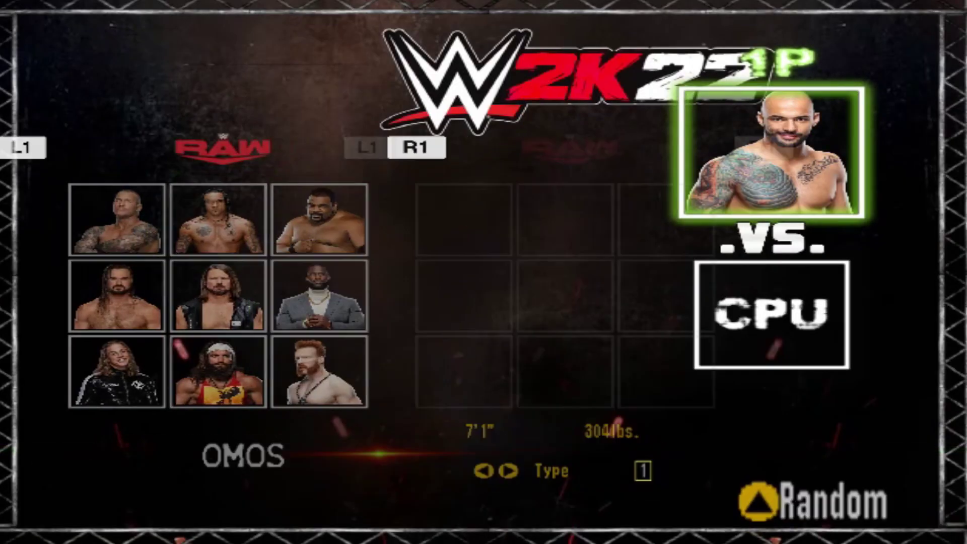
{"action": "key", "text": "Right"}
{"action": "key", "text": "Down"}
{"action": "key", "text": "Up"}
{"action": "key", "text": "Return"}
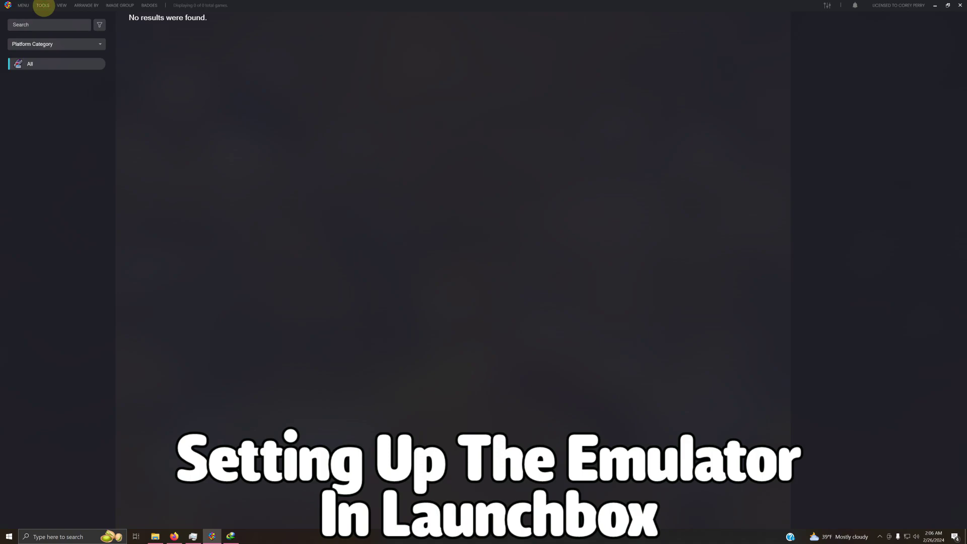
In LaunchBox, add a new emulator entry named PJ64 WWE 2K22.
{"action": "left_click", "coordinate": [43, 6]}
{"action": "mouse_move", "coordinate": [93, 27]}
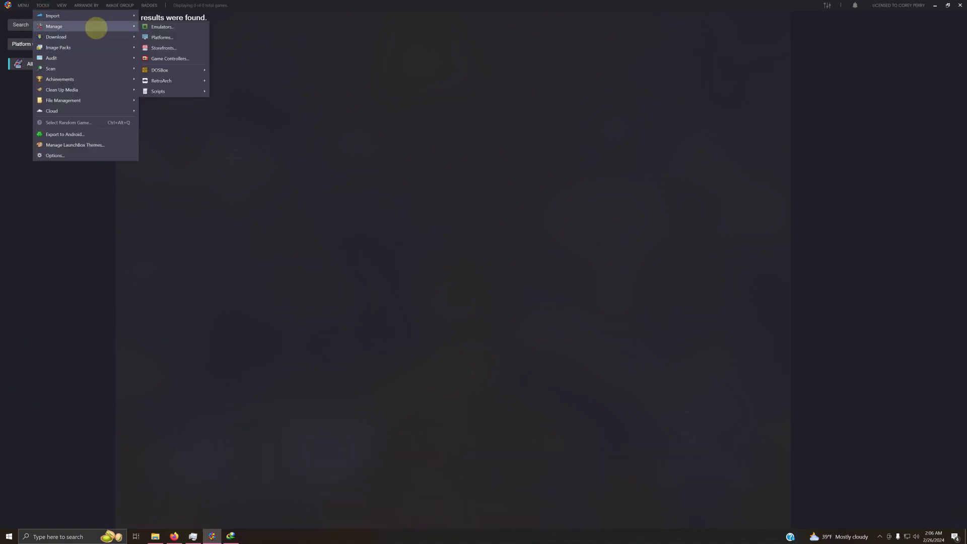
{"action": "left_click", "coordinate": [154, 28]}
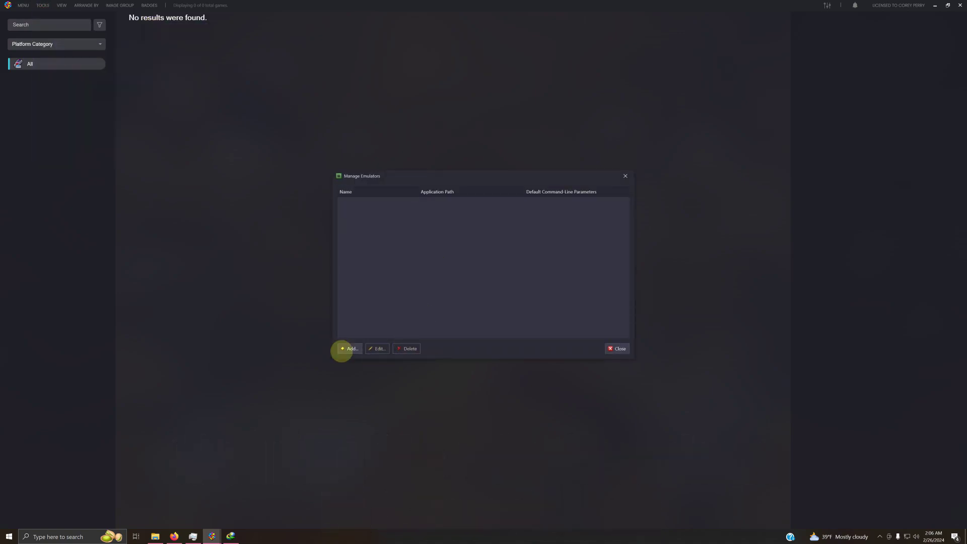
{"action": "left_click", "coordinate": [348, 349]}
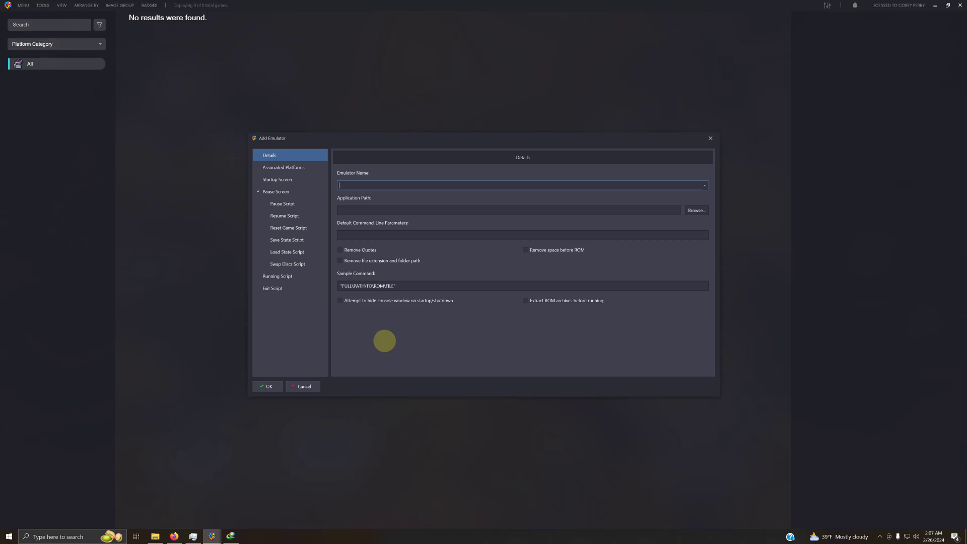
{"action": "type", "text": "PJ64 WWE 2K22"}
Set the emulator's application path to Project64 in Arcade > Emulators > Project 64 WWE NO MERCY 2K22 Made By StarCLAWS.
{"action": "left_click", "coordinate": [696, 211]}
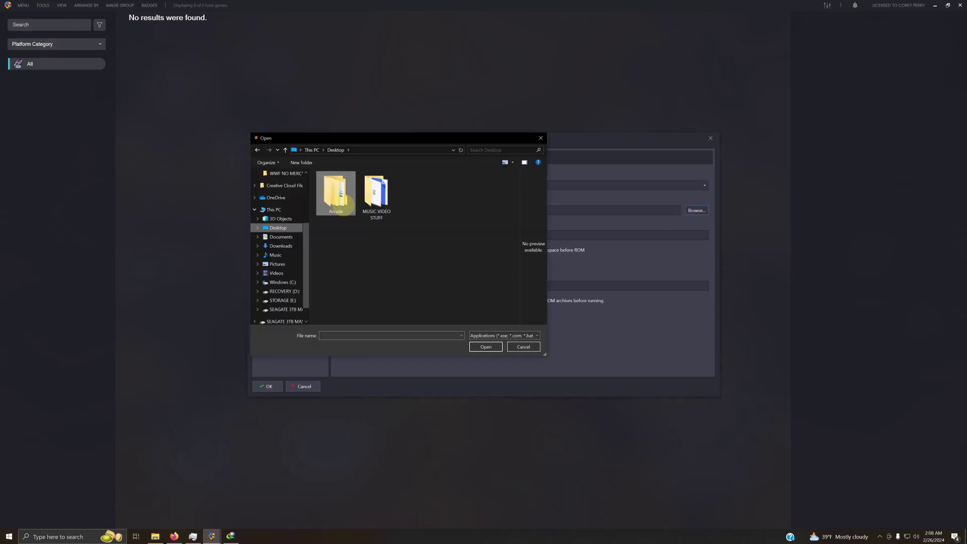
{"action": "double_click", "coordinate": [346, 204]}
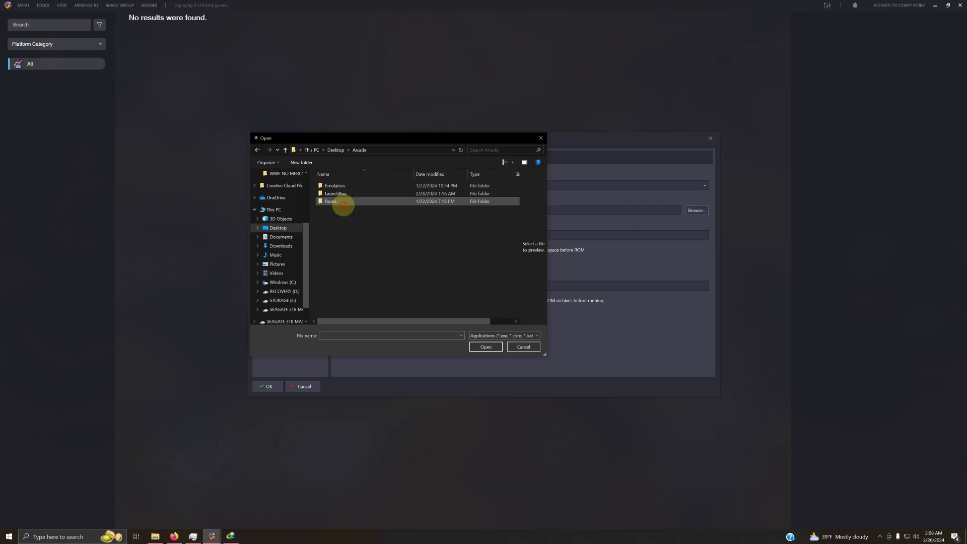
{"action": "double_click", "coordinate": [341, 187]}
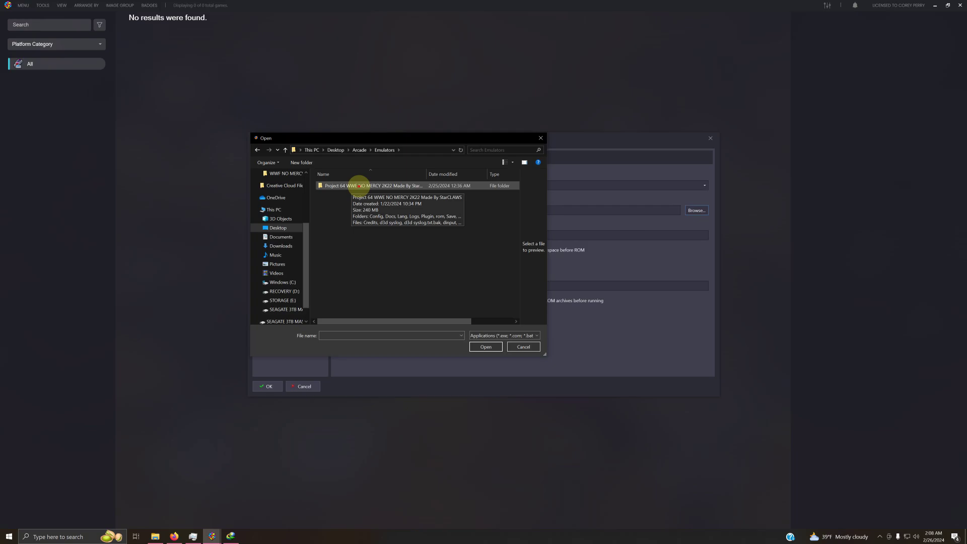
{"action": "double_click", "coordinate": [351, 187]}
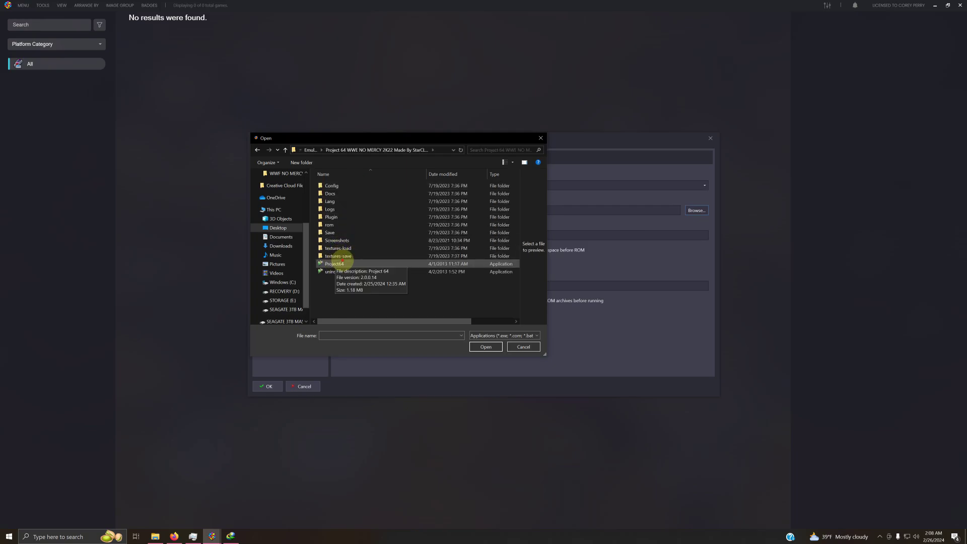
{"action": "double_click", "coordinate": [335, 264]}
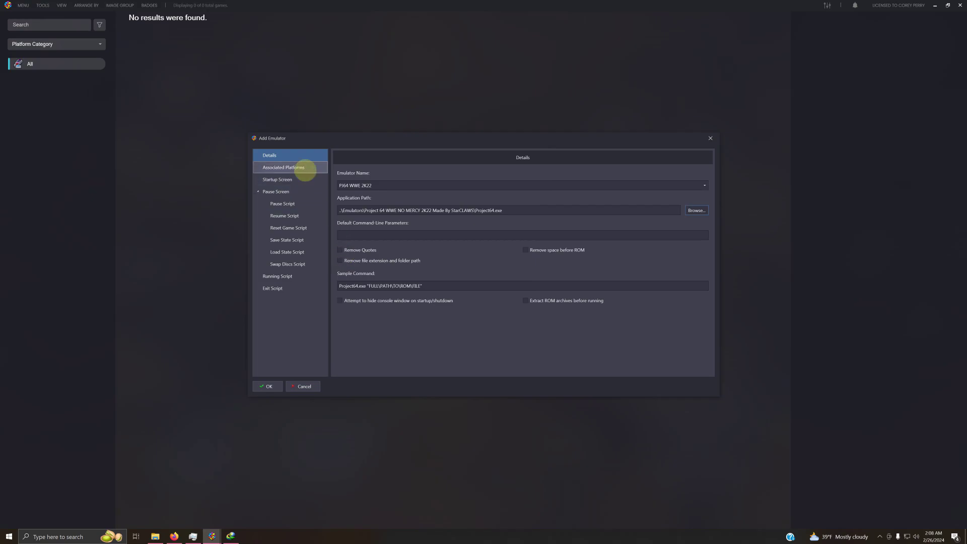
Associate the emulator with the Nintendo 64 platform and save the new entry.
{"action": "left_click", "coordinate": [306, 169]}
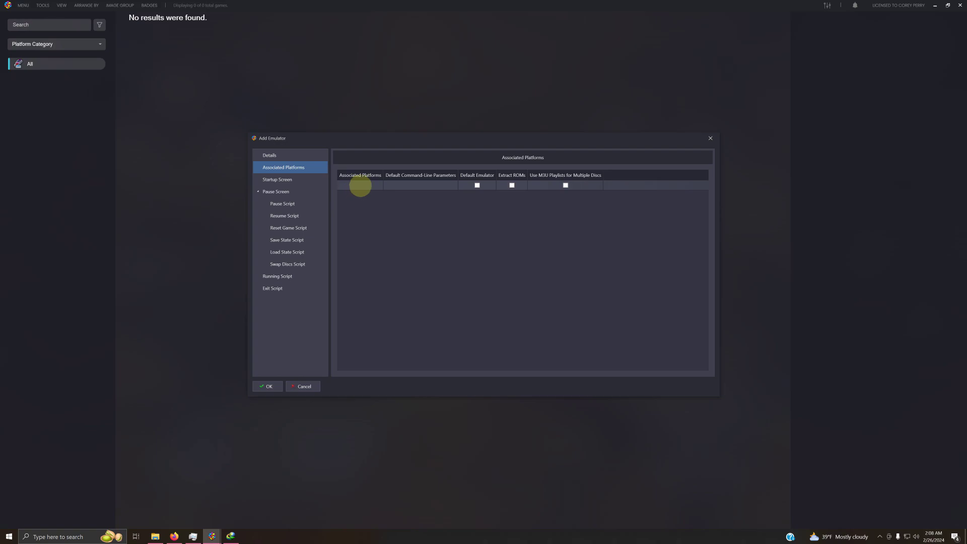
{"action": "left_click", "coordinate": [360, 186]}
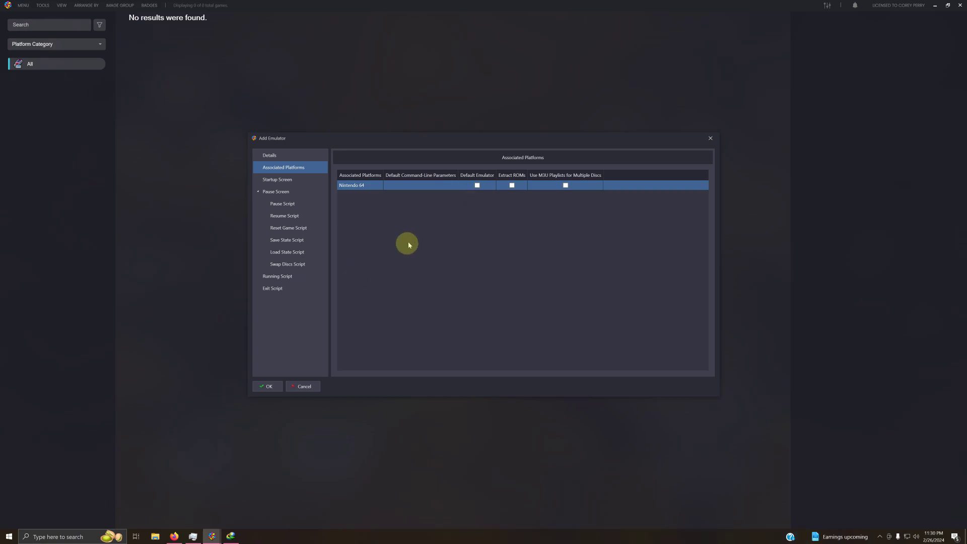
{"action": "left_click", "coordinate": [276, 388]}
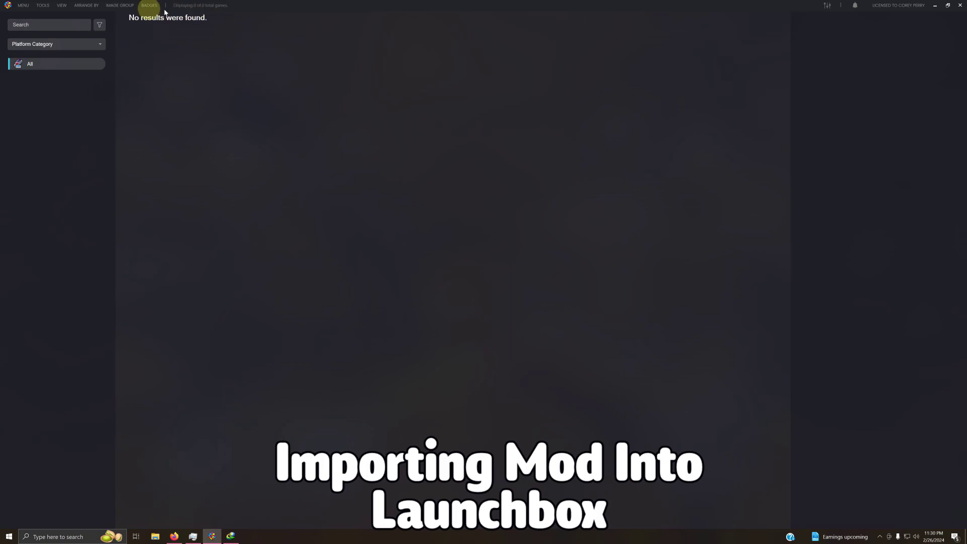
Start a ROM files import and add the rom folder inside the Project 64 WWE NO MERCY 2K22 Made By StarCLAWS folder as its source.
{"action": "left_click", "coordinate": [43, 5]}
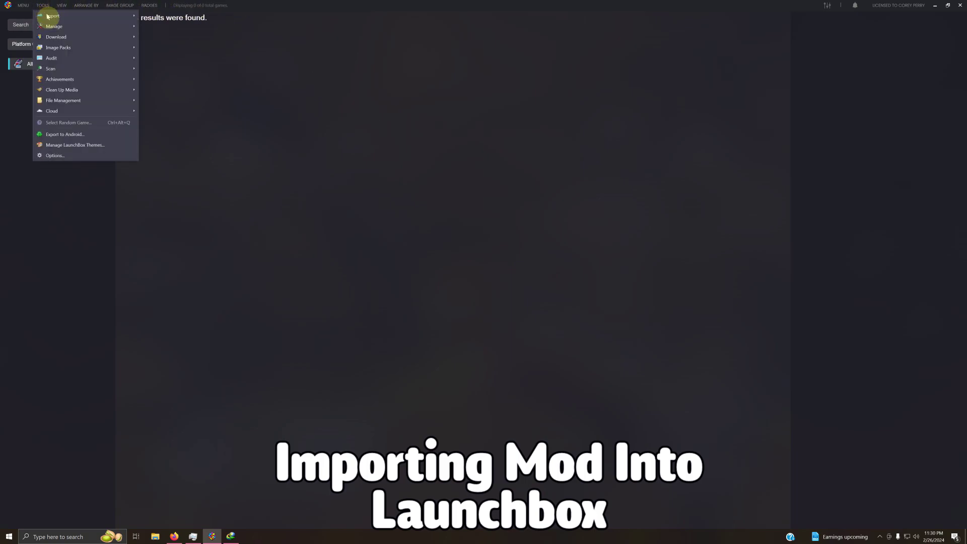
{"action": "mouse_move", "coordinate": [91, 15]}
{"action": "left_click", "coordinate": [154, 16]}
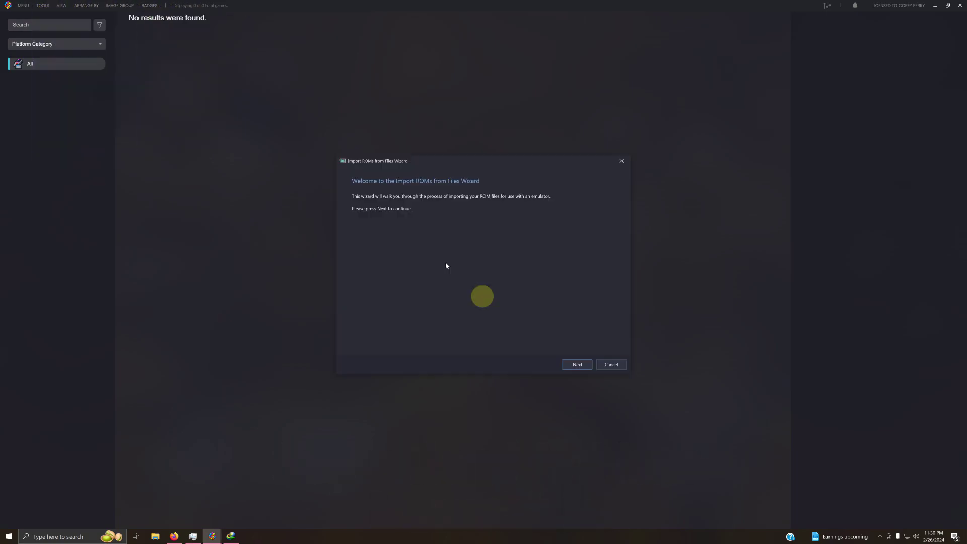
{"action": "left_click", "coordinate": [577, 364]}
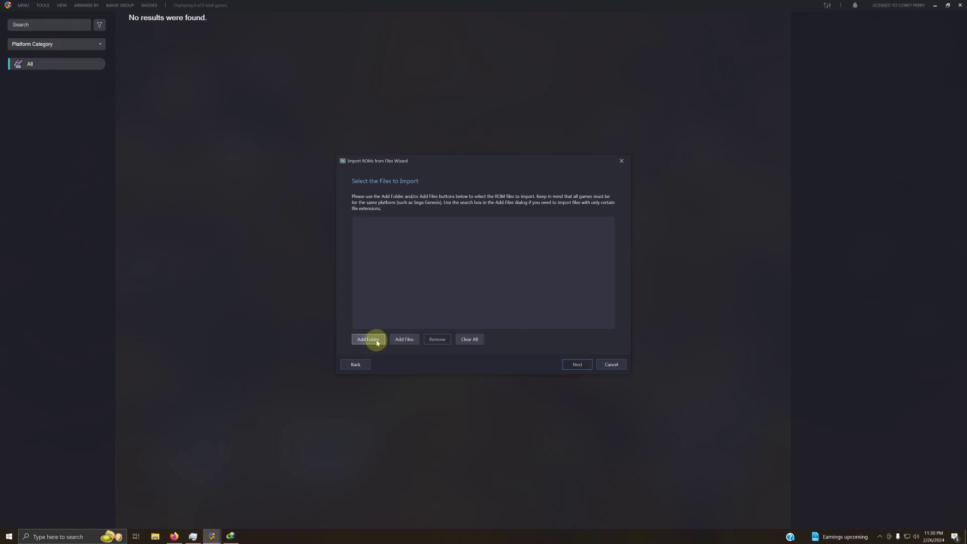
{"action": "left_click", "coordinate": [377, 343]}
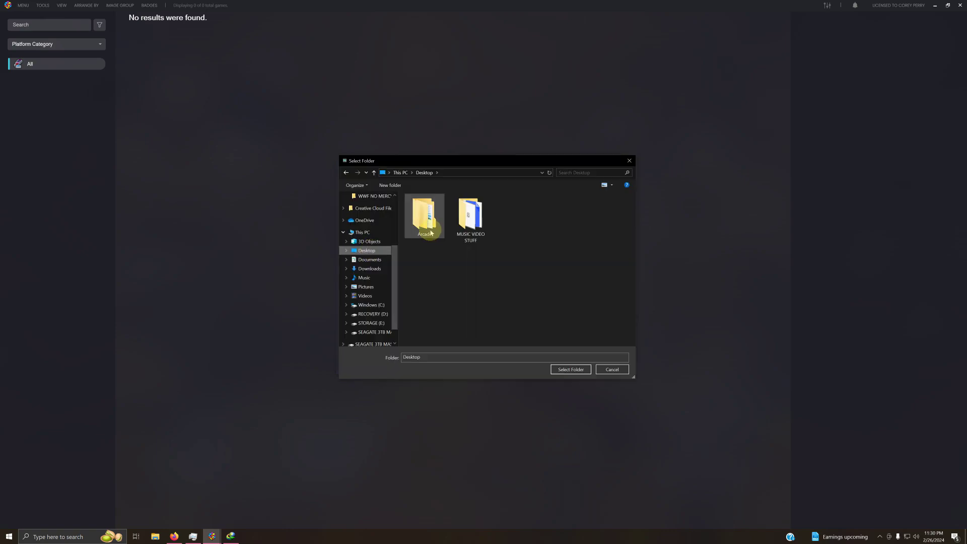
{"action": "double_click", "coordinate": [431, 232]}
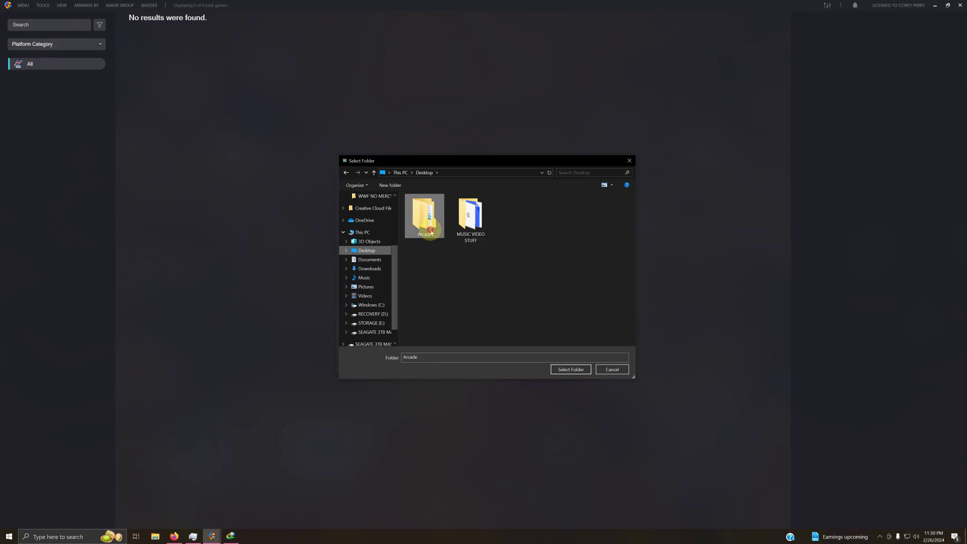
{"action": "double_click", "coordinate": [420, 209]}
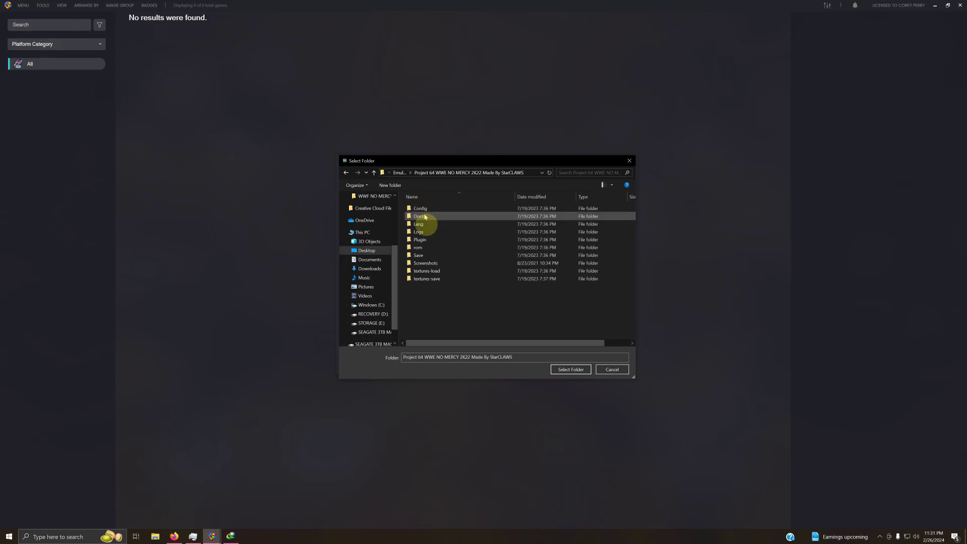
{"action": "left_click", "coordinate": [421, 247]}
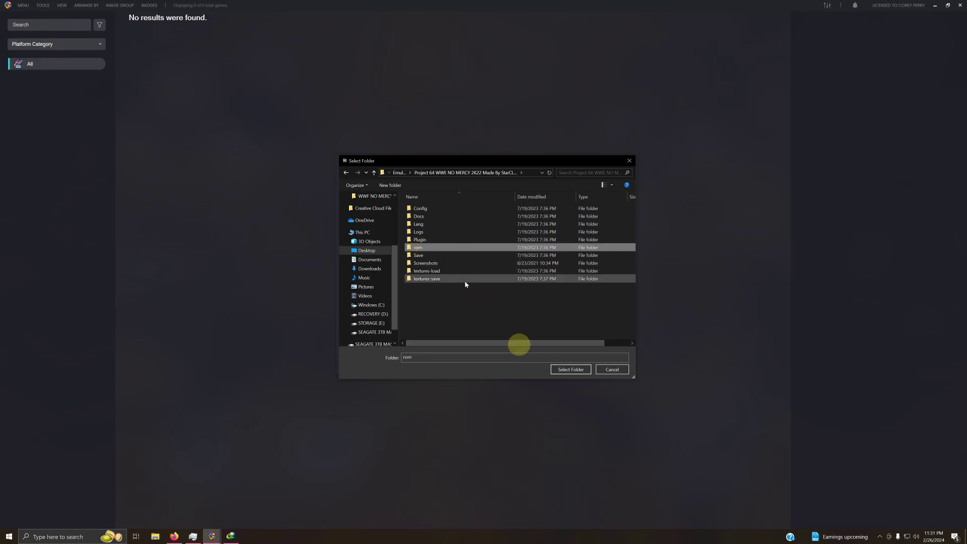
{"action": "left_click", "coordinate": [563, 370]}
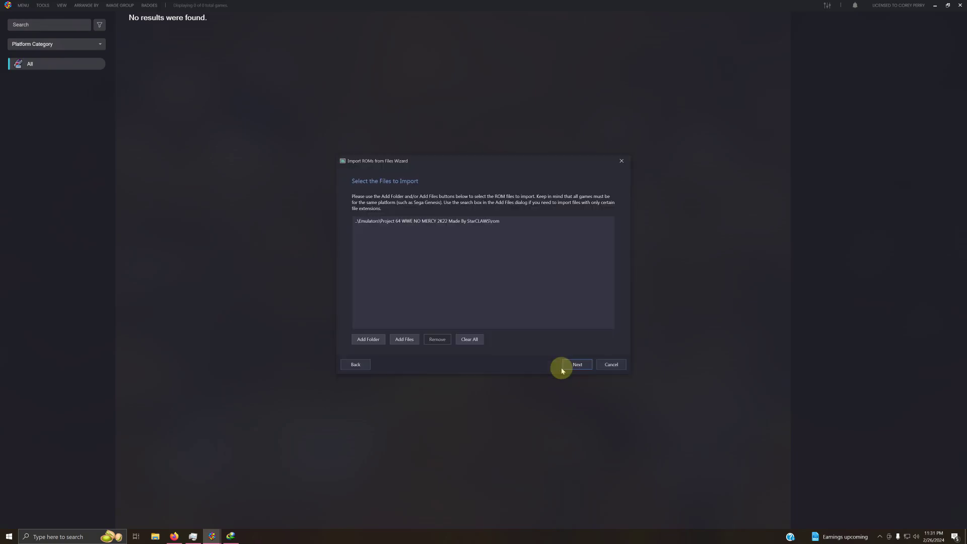
{"action": "left_click", "coordinate": [573, 367]}
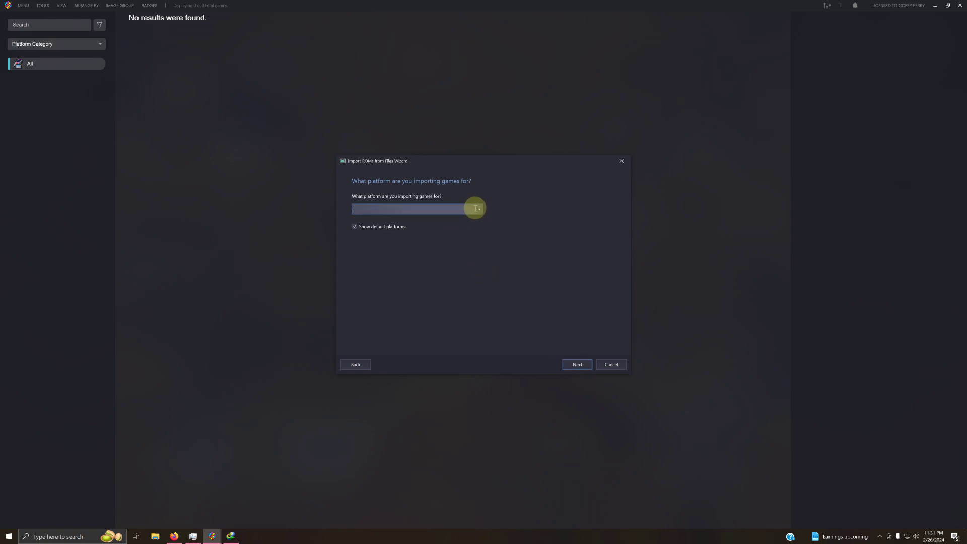
Set the import platform to Nintendo 64 and choose manual emulator configuration with PJ64 WWE 2K22.
{"action": "type", "text": "Nintendo 64"}
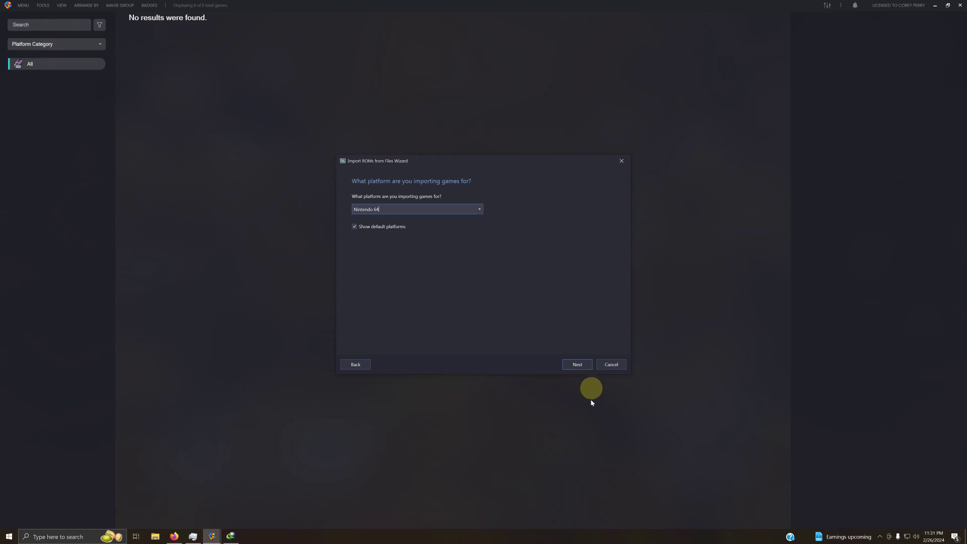
{"action": "left_click", "coordinate": [578, 365]}
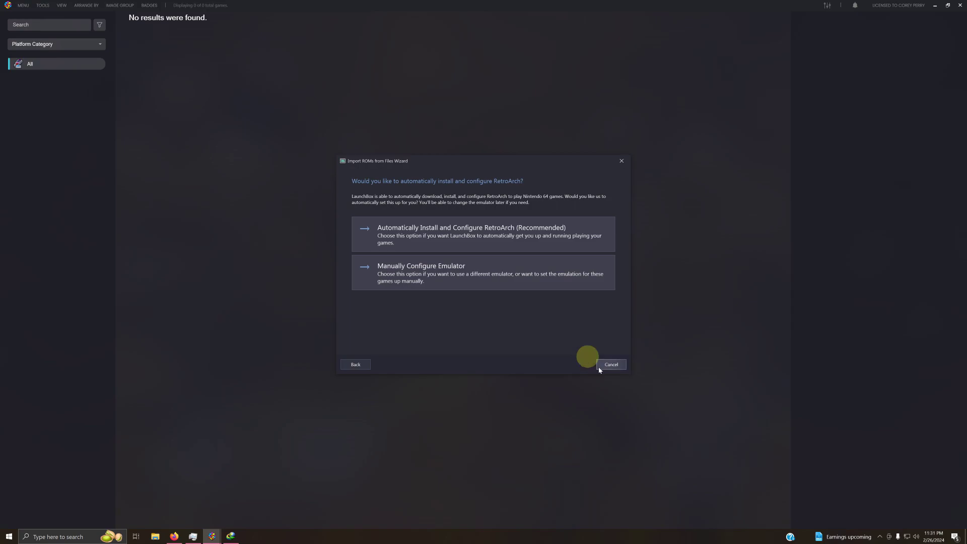
{"action": "left_click", "coordinate": [575, 281]}
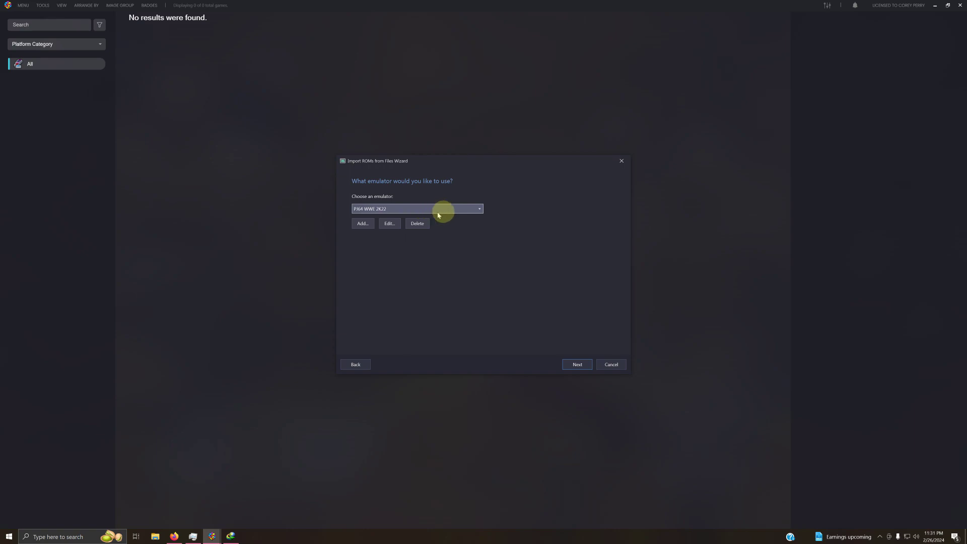
{"action": "left_click", "coordinate": [575, 365]}
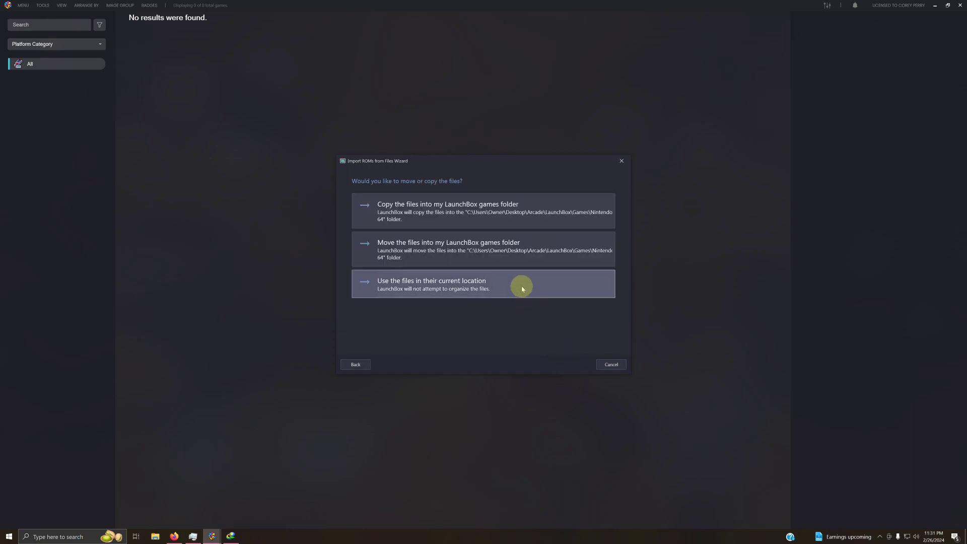
Finish importing the game titled WWE No Mercy 2k22, using the files in their current location and the default image downloads.
{"action": "left_click", "coordinate": [522, 288]}
{"action": "left_click", "coordinate": [576, 366]}
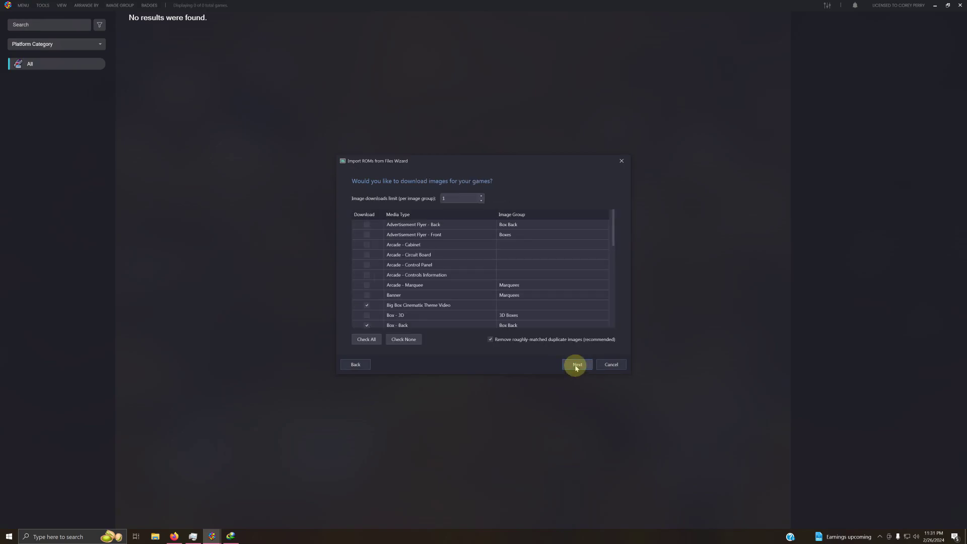
{"action": "left_click", "coordinate": [576, 365]}
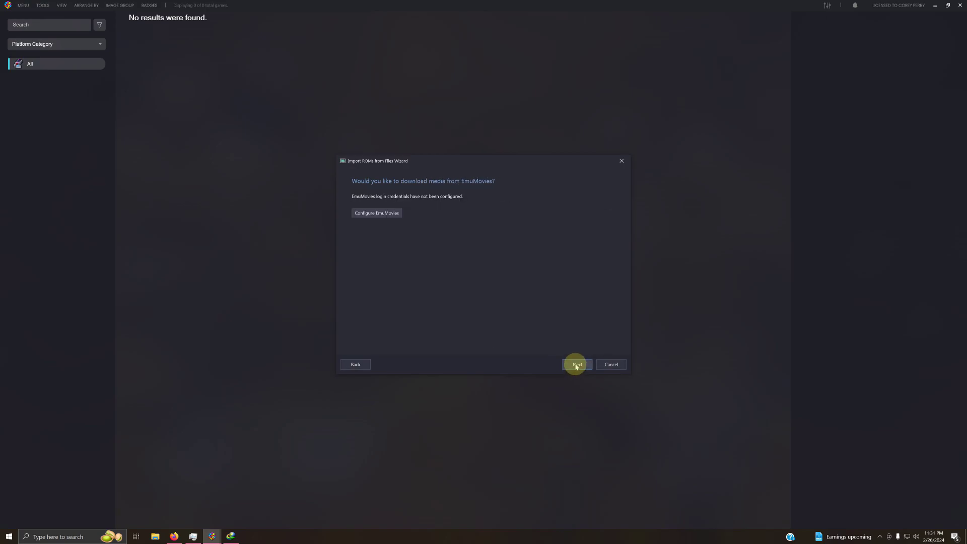
{"action": "left_click", "coordinate": [576, 366]}
{"action": "left_click", "coordinate": [576, 365]}
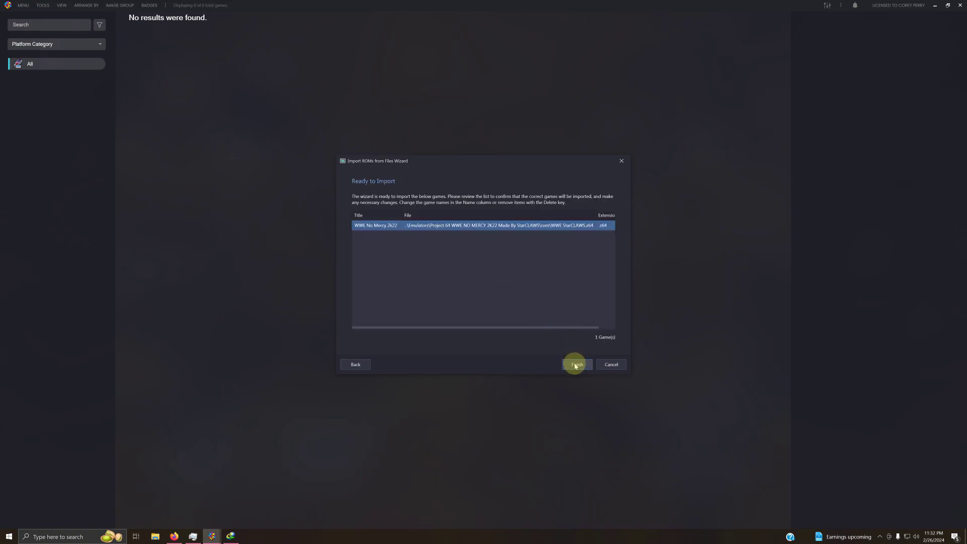
{"action": "left_click", "coordinate": [576, 365]}
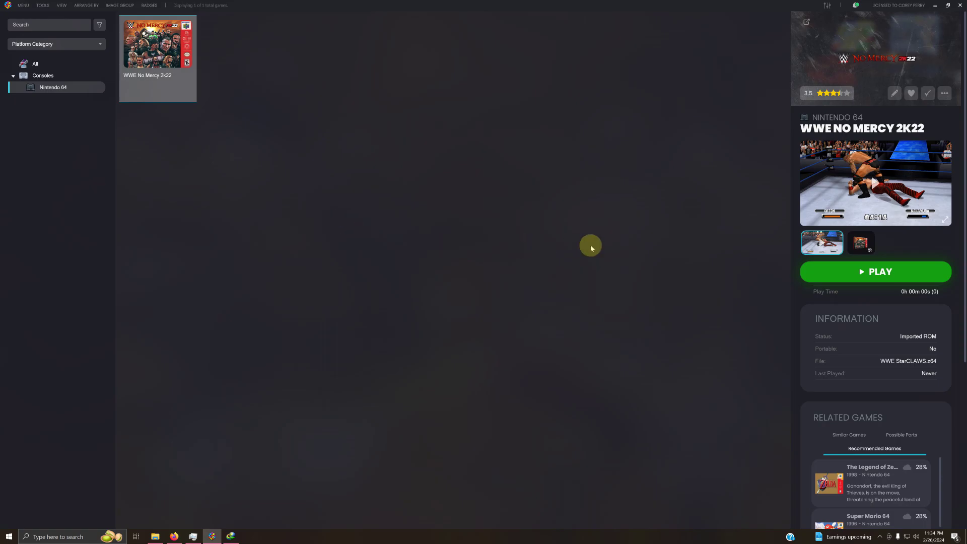
Play WWE No Mercy 2k22 from the Nintendo 64 library.
{"action": "left_click", "coordinate": [794, 267]}
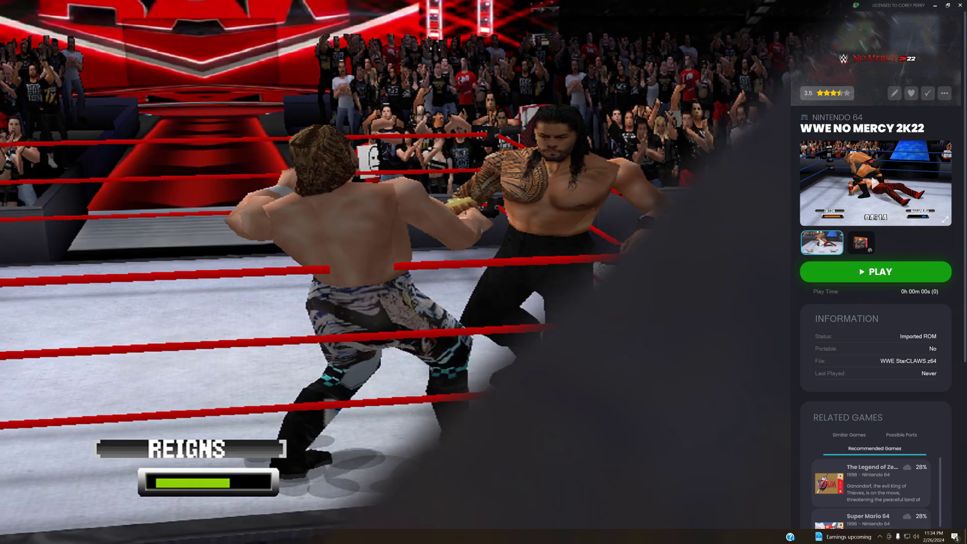